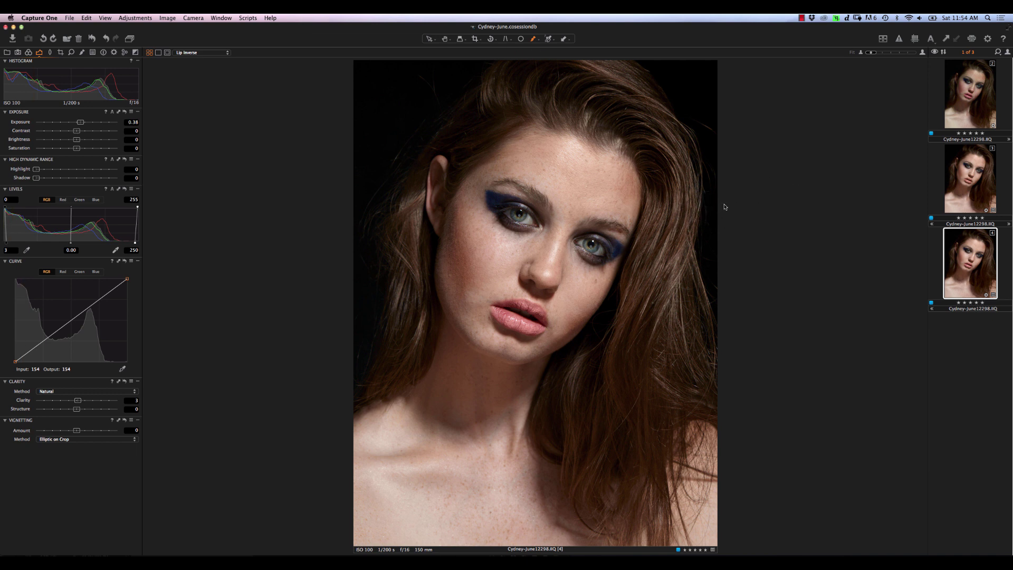
Select the first, unedited variant of the portrait and set its white balance Kelvin to 5450.
left_click(429, 42)
left_click(449, 41)
left_click(956, 116)
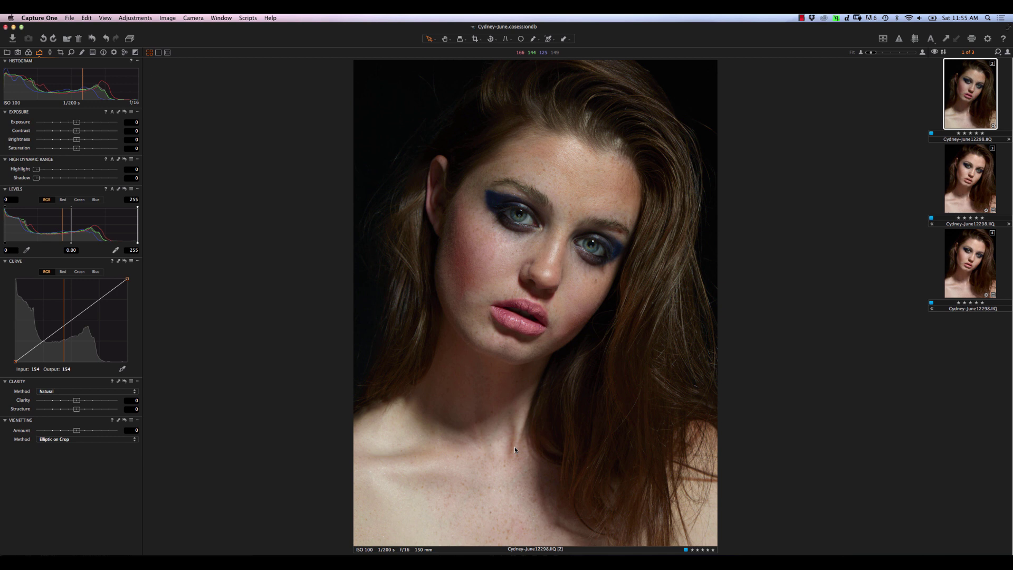
left_click(29, 53)
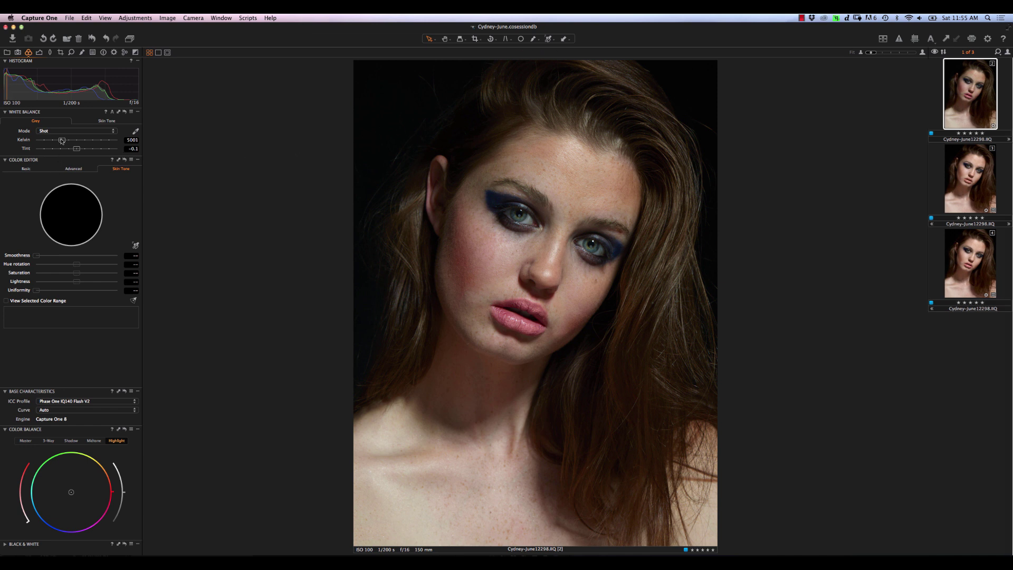
left_click(62, 141)
left_click_drag(61, 141, 64, 142)
left_click(131, 140)
type("50")
key("Tab")
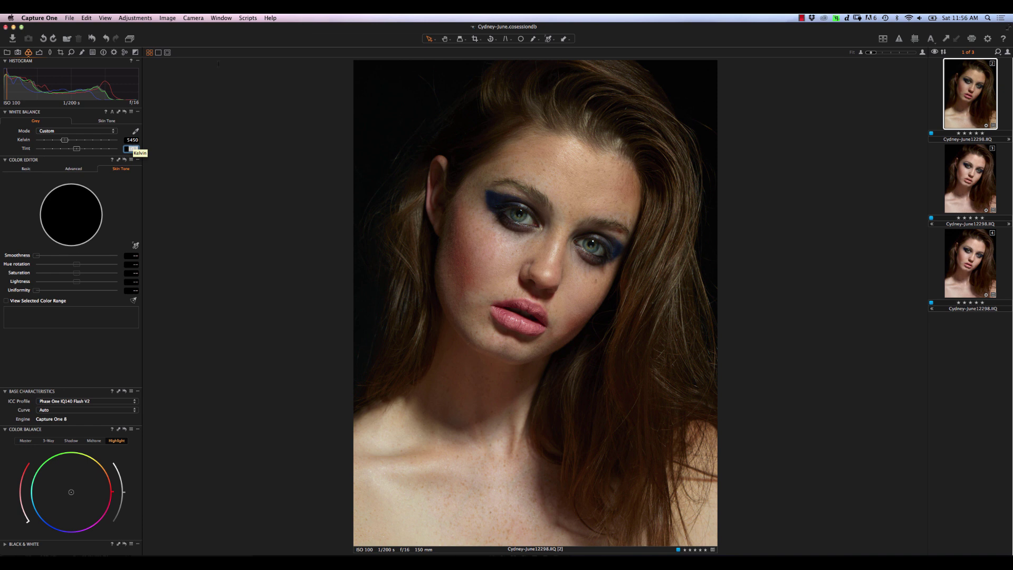
Set the portrait's white balance Tint to 4.5.
left_click_drag(77, 149, 82, 151)
left_click_drag(79, 149, 82, 150)
type("3.8")
key("BackSpace")
key("BackSpace")
key("BackSpace")
type("4")
key("Return")
Try evening out the complexion from a skin tone sample on the nose by changing Uniformity, and reset the Color Editor.
left_click(136, 245)
left_click(539, 258)
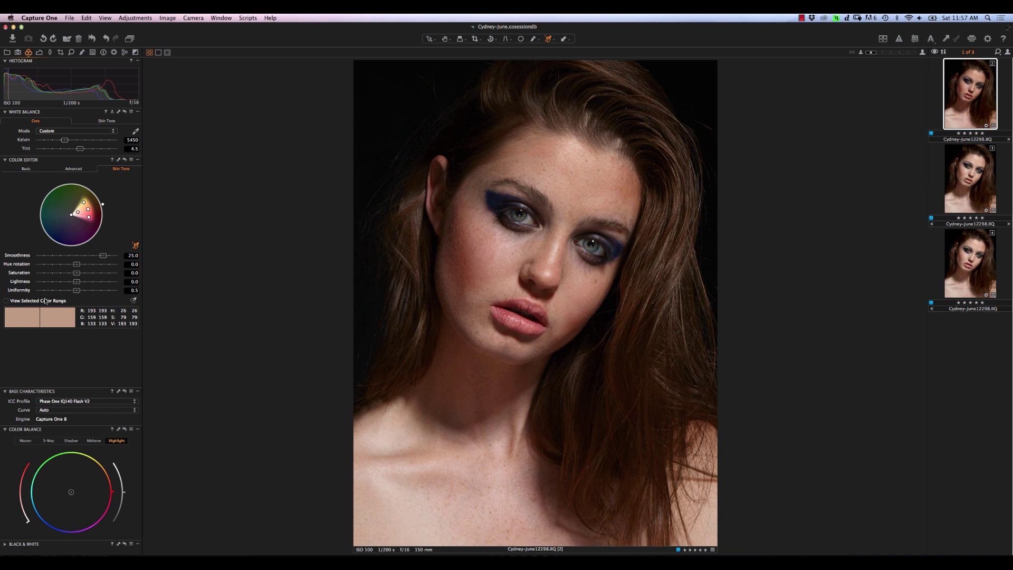
left_click_drag(78, 290, 36, 290)
key("super+z")
left_click(124, 160)
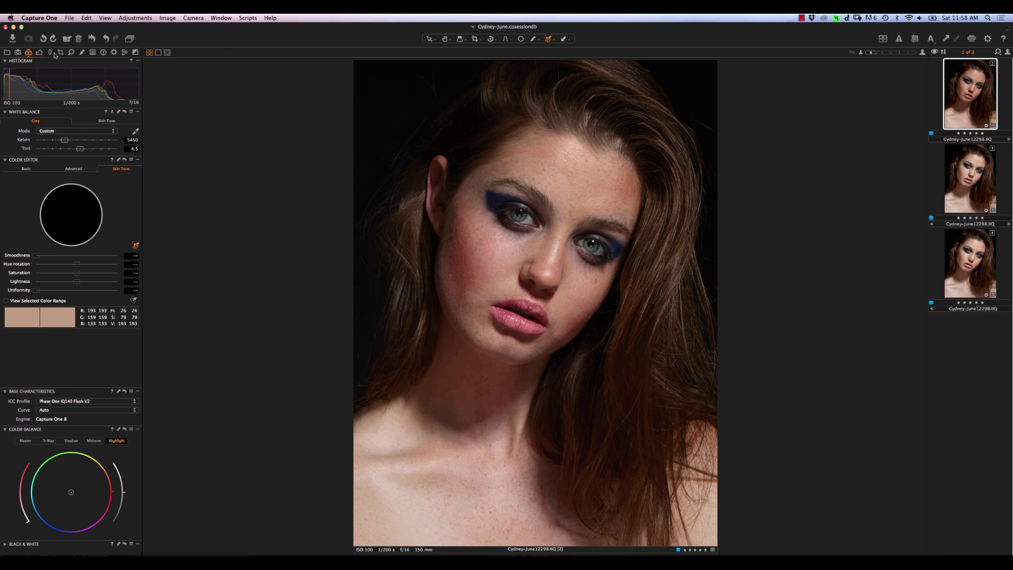
Set the portrait's exposure to 0.35.
left_click(38, 51)
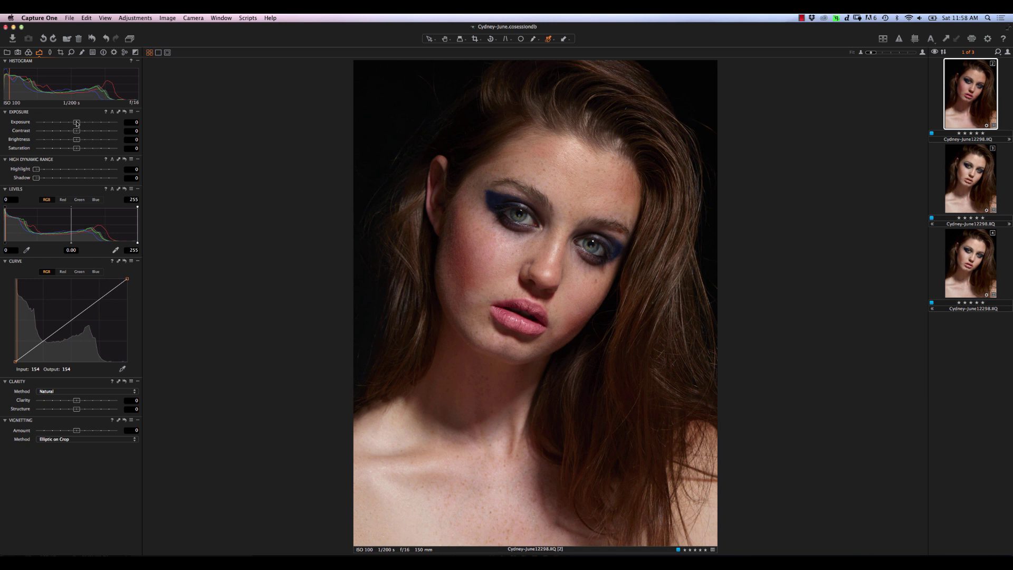
left_click_drag(77, 122, 82, 124)
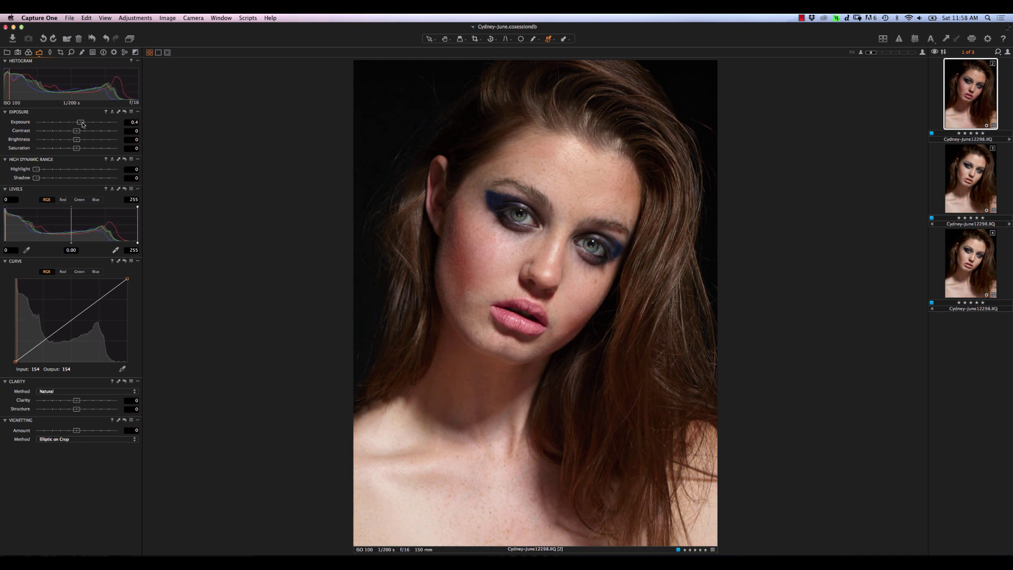
left_click_drag(82, 124, 82, 124)
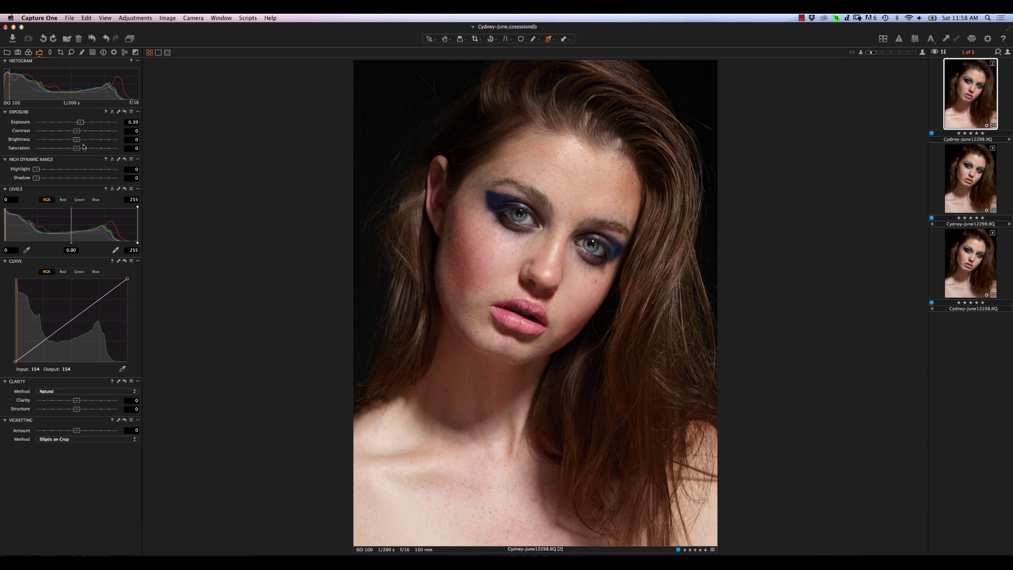
left_click(131, 122)
type("0.35")
key("Tab")
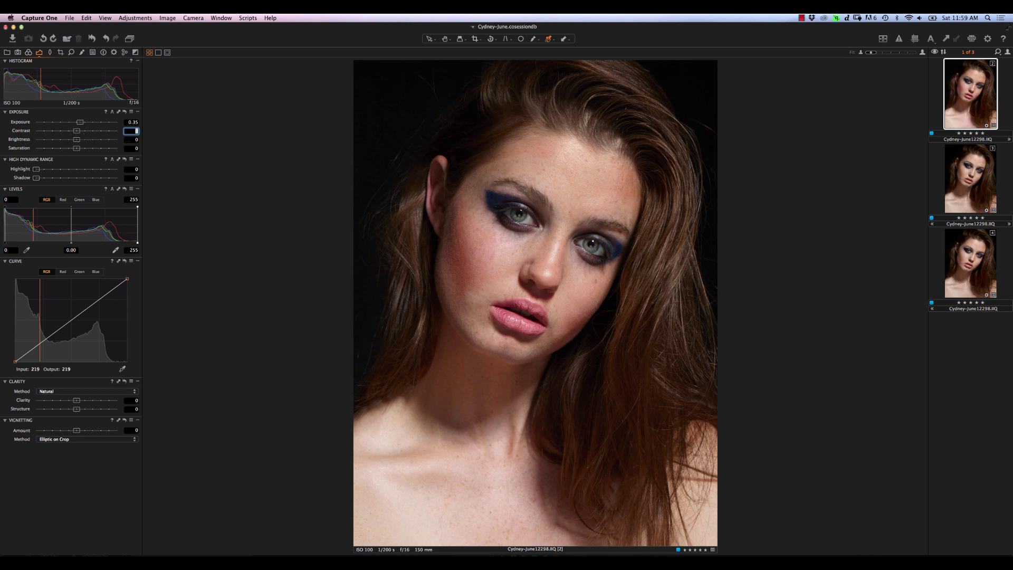
key("Tab")
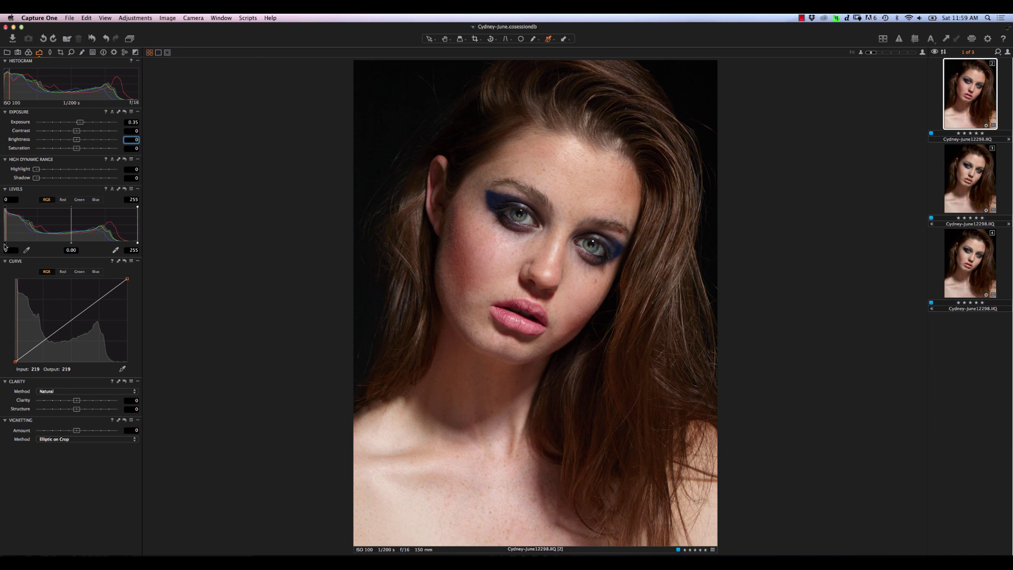
Set the Levels shadow point to 3 and highlight point to 250, and set the exposure to 0.4.
left_click_drag(5, 243, 5, 244)
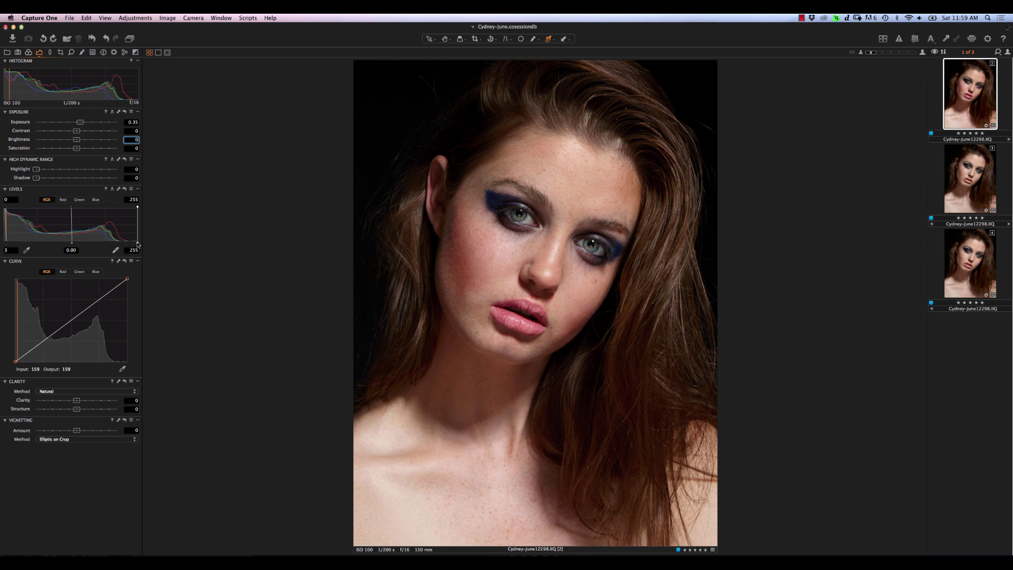
left_click_drag(138, 244, 135, 244)
key("shift+Tab")
key("shift+Tab")
type("0.4")
key("Tab")
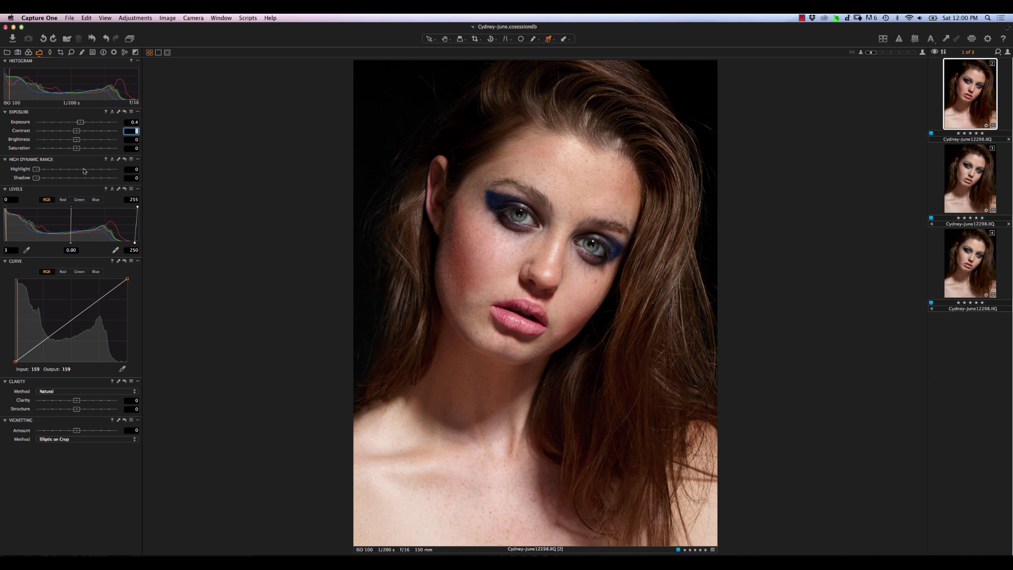
Set the High Dynamic Range Shadow to 4 and the Clarity to 3 using the Natural method.
mouse_move(37, 169)
left_mouse_down()
mouse_move(52, 169)
mouse_move(25, 169)
mouse_move(40, 179)
left_mouse_up()
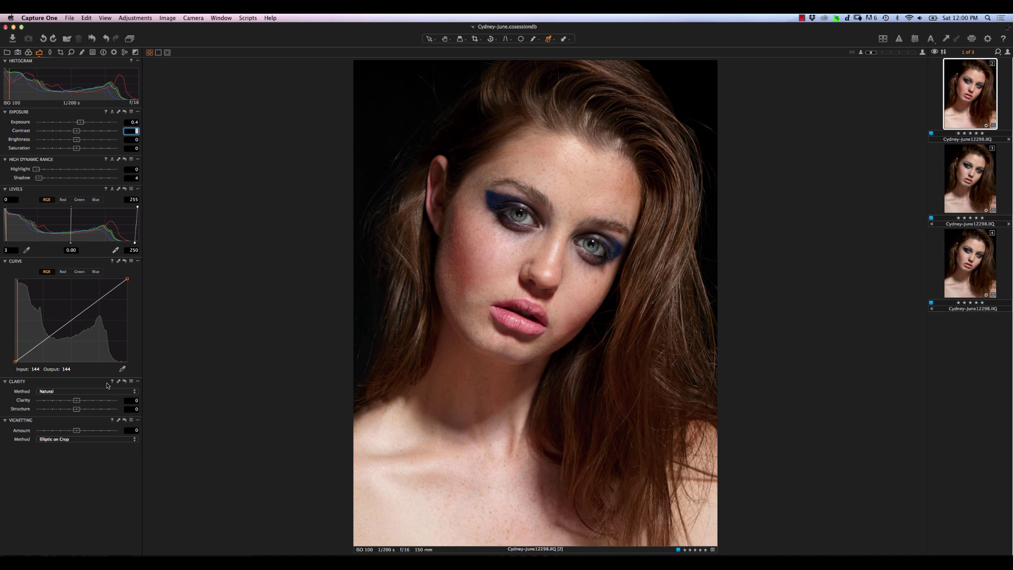
left_click(73, 392)
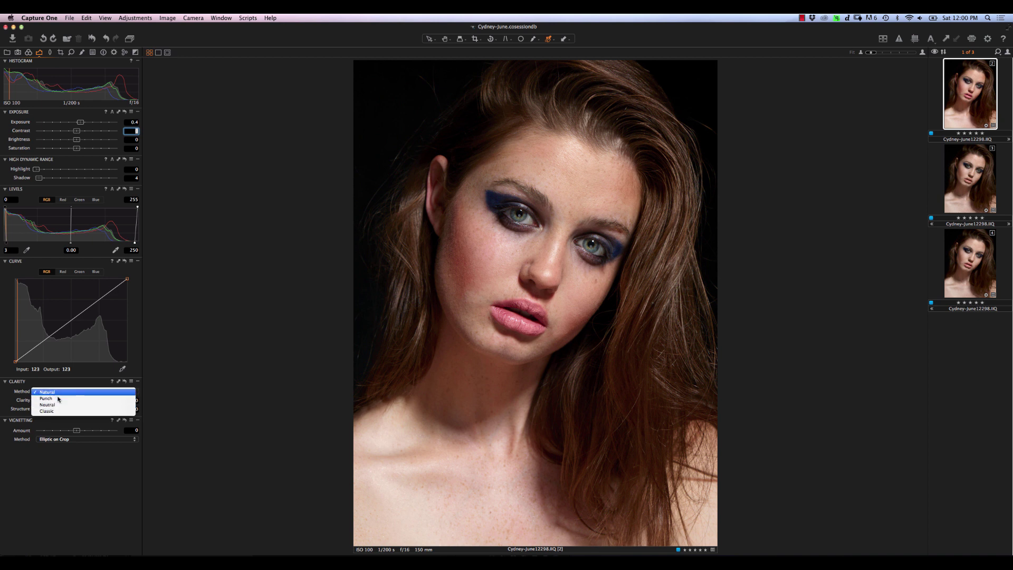
left_click(67, 432)
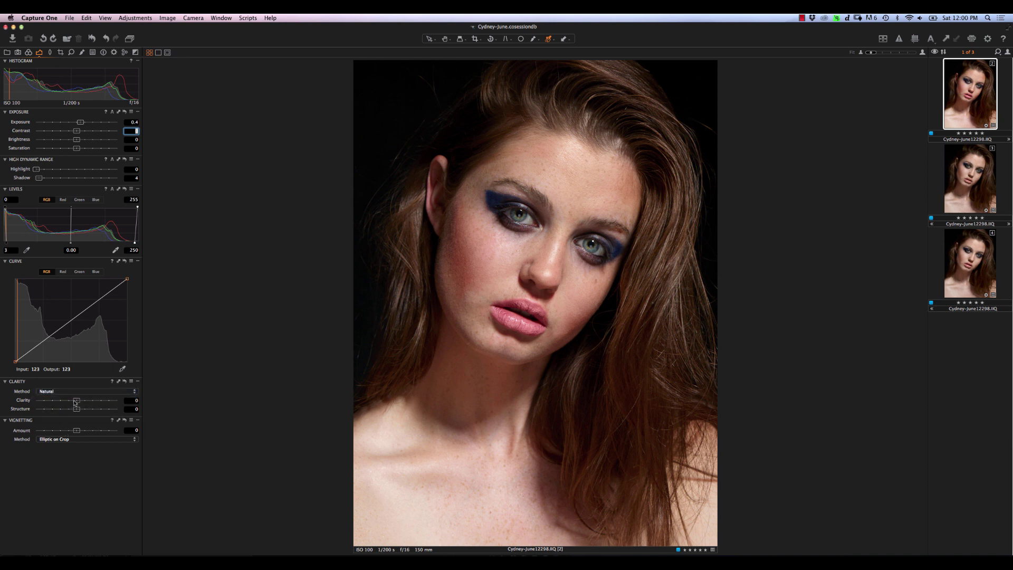
left_click_drag(77, 402, 81, 407)
key("Tab")
left_click(82, 52)
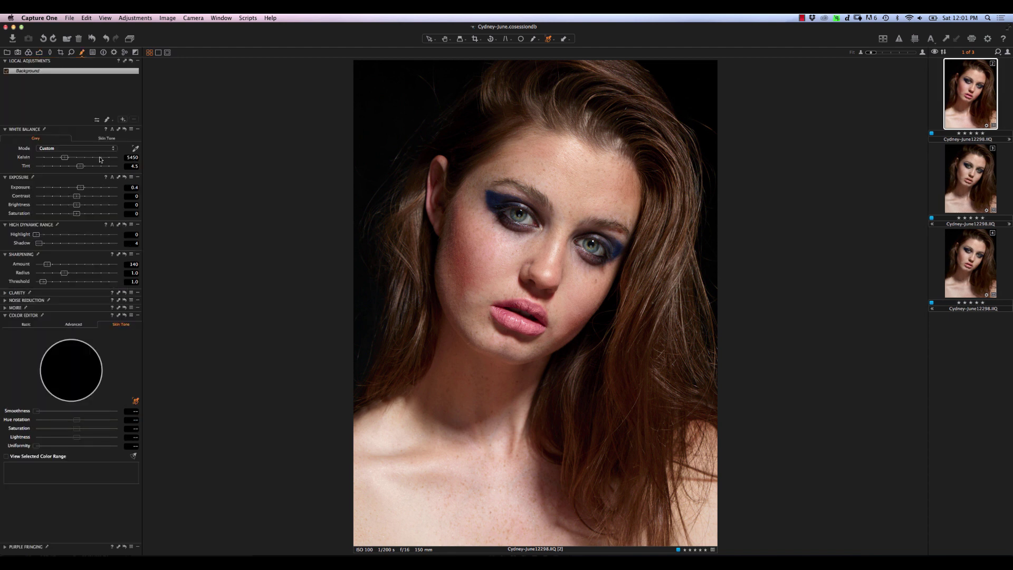
left_click(50, 52)
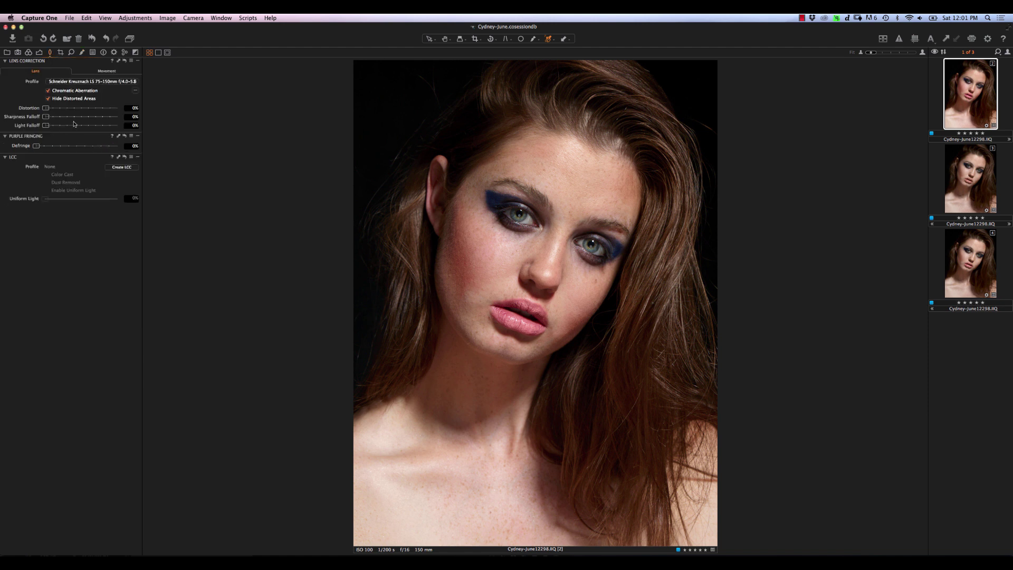
mouse_move(73, 116)
left_mouse_down()
mouse_move(86, 117)
mouse_move(73, 120)
left_mouse_up()
mouse_move(72, 119)
left_mouse_down()
mouse_move(52, 127)
mouse_move(95, 126)
mouse_move(51, 127)
mouse_move(76, 129)
left_mouse_up()
Add a local adjustment layer named Skin.
left_click(82, 53)
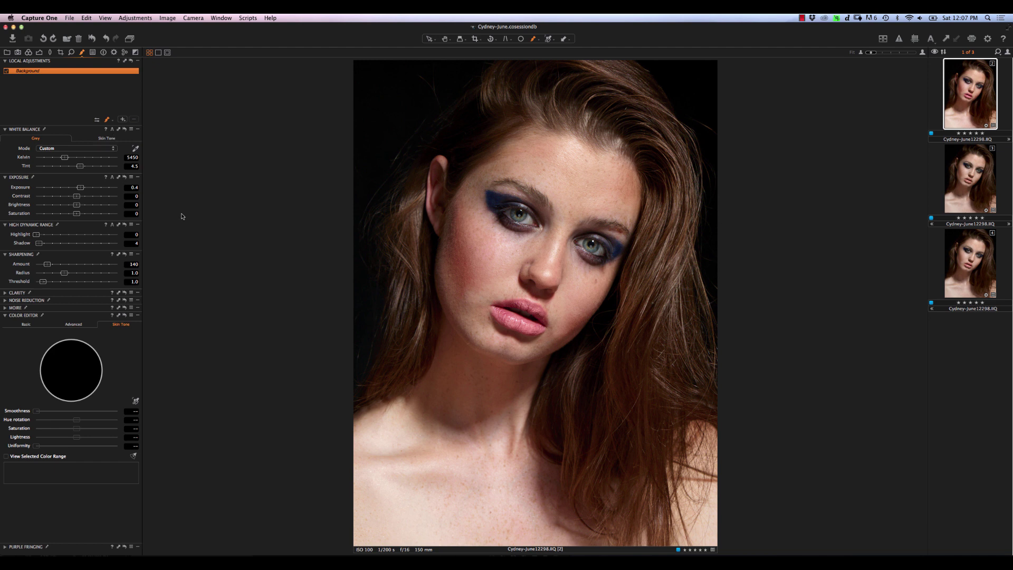
left_click(123, 119)
type("Skin")
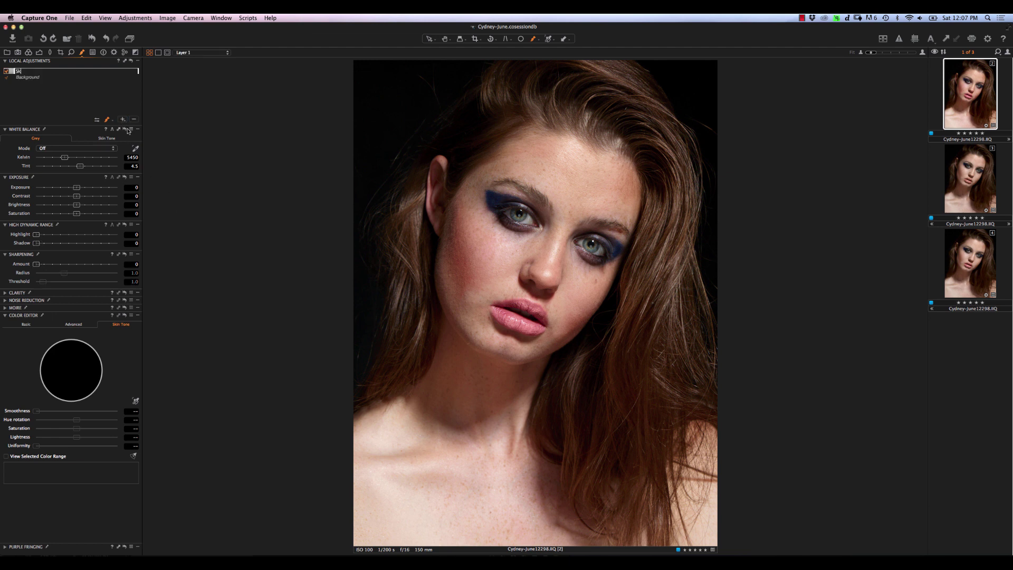
key("Return")
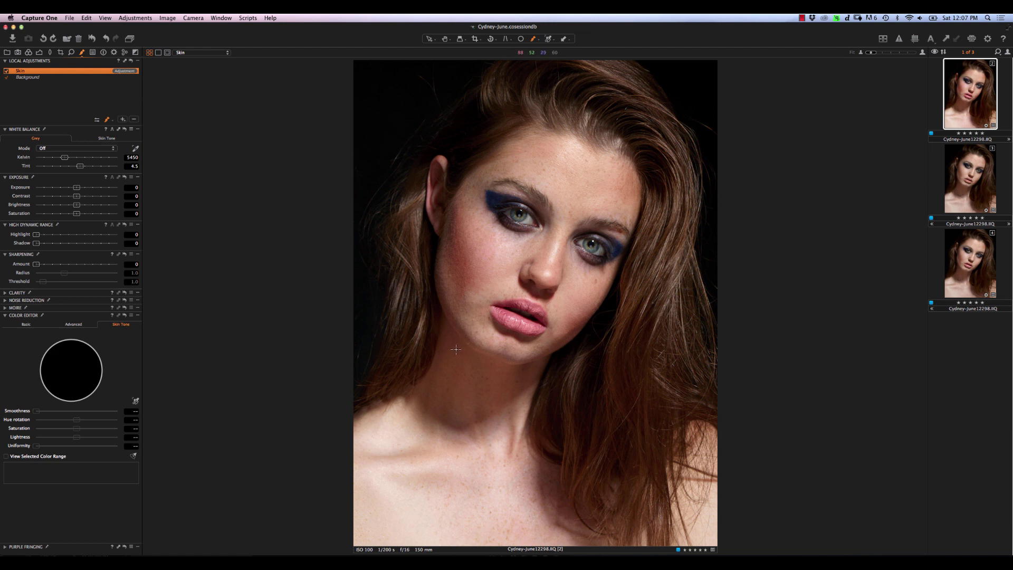
Lower the brush hardness, paint a closed mask outline around the lips on the Skin layer, and fill the mask.
scroll(458, 352, "up", 10)
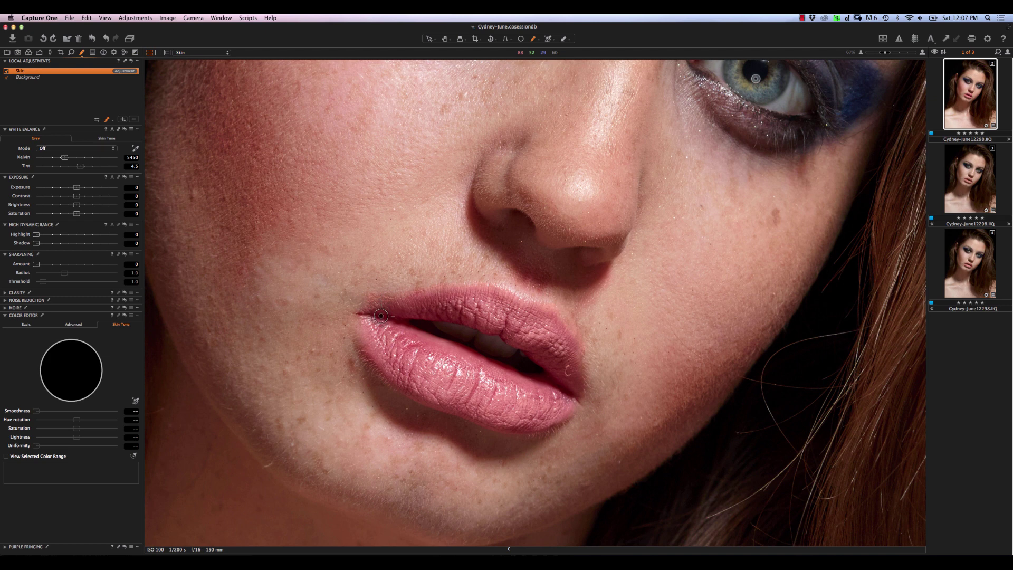
right_click(393, 332)
key("super+minus")
right_click(441, 330)
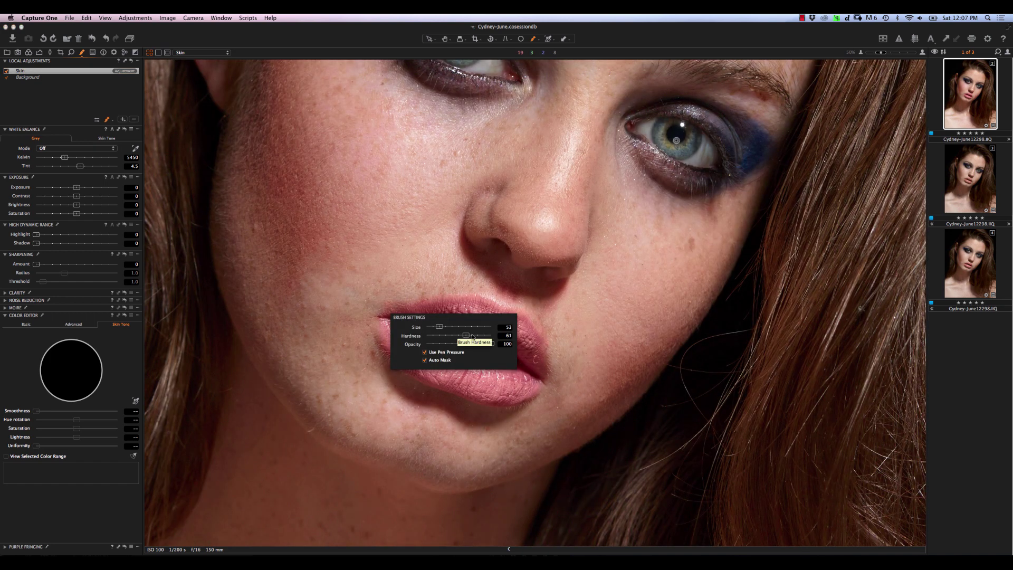
left_click_drag(465, 337, 437, 338)
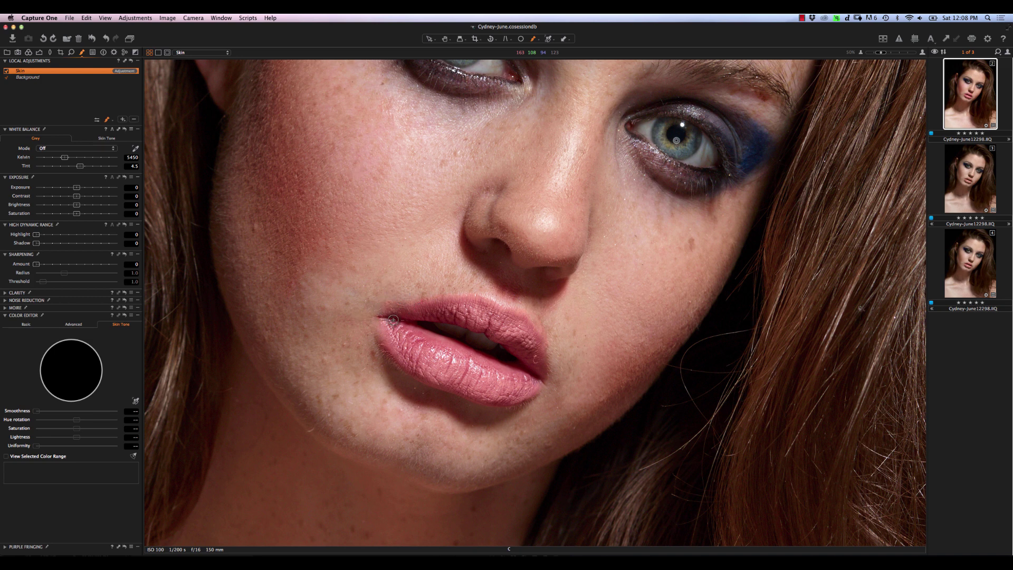
left_click(387, 315)
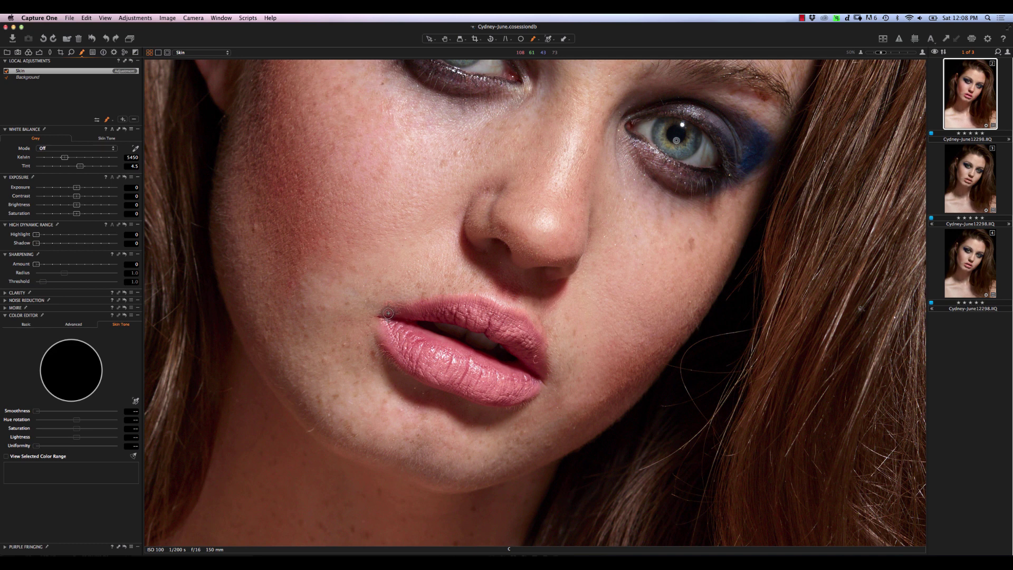
mouse_move(391, 315)
left_mouse_down()
mouse_move(475, 300)
mouse_move(523, 318)
mouse_move(542, 356)
mouse_move(537, 380)
mouse_move(500, 401)
mouse_move(422, 374)
mouse_move(427, 381)
mouse_move(385, 345)
mouse_move(379, 323)
mouse_move(389, 317)
left_mouse_up()
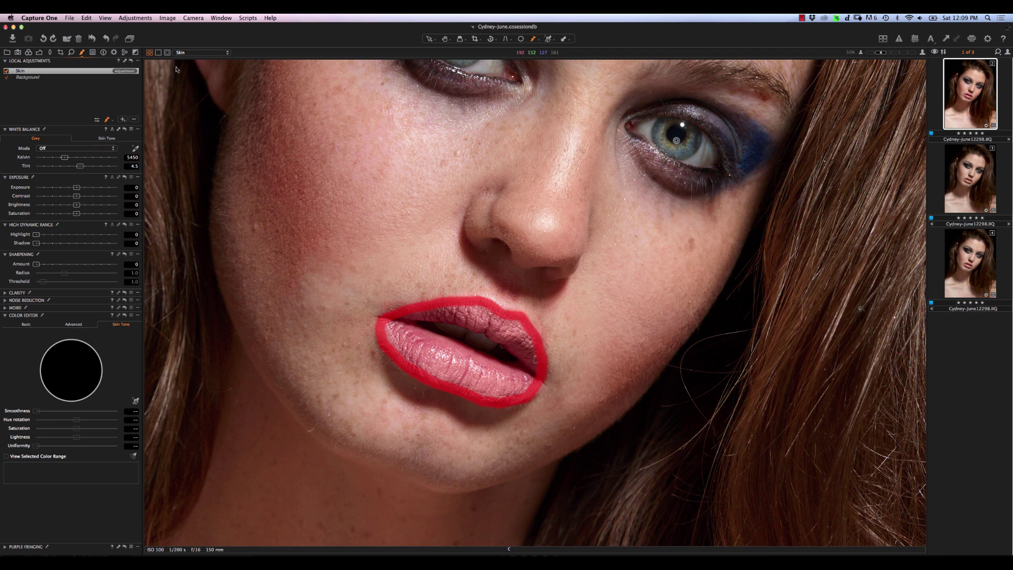
left_click(137, 61)
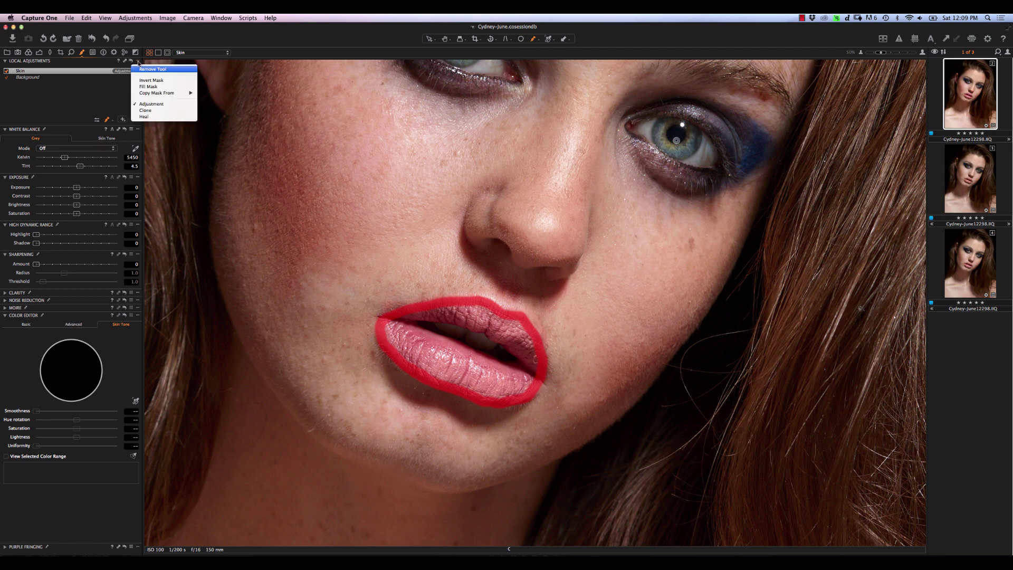
left_click(152, 86)
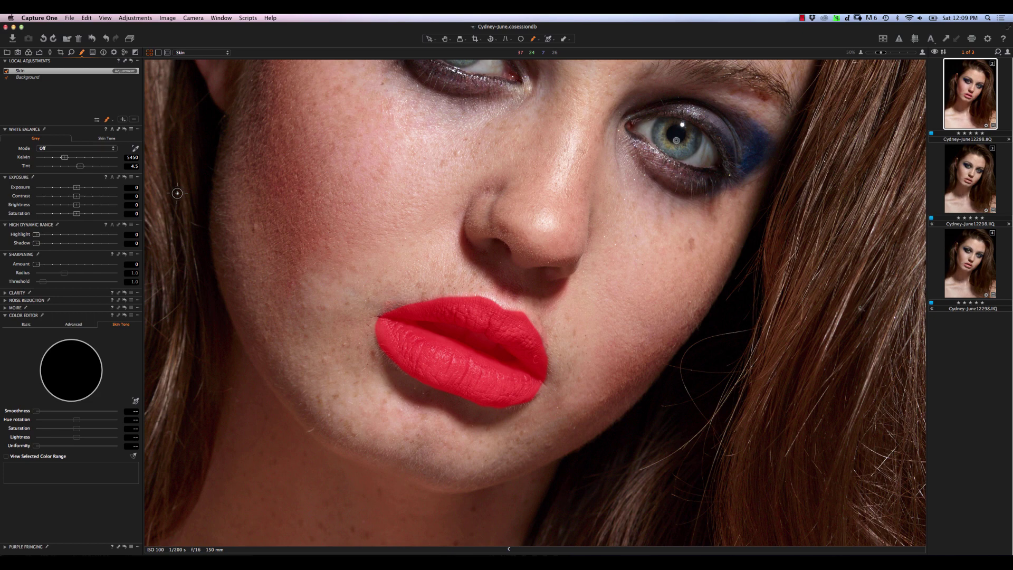
Invert the Skin layer's mask to cover everything except the lips, and hide the mask overlay.
key("super+minus")
key("super+minus")
key("super+minus")
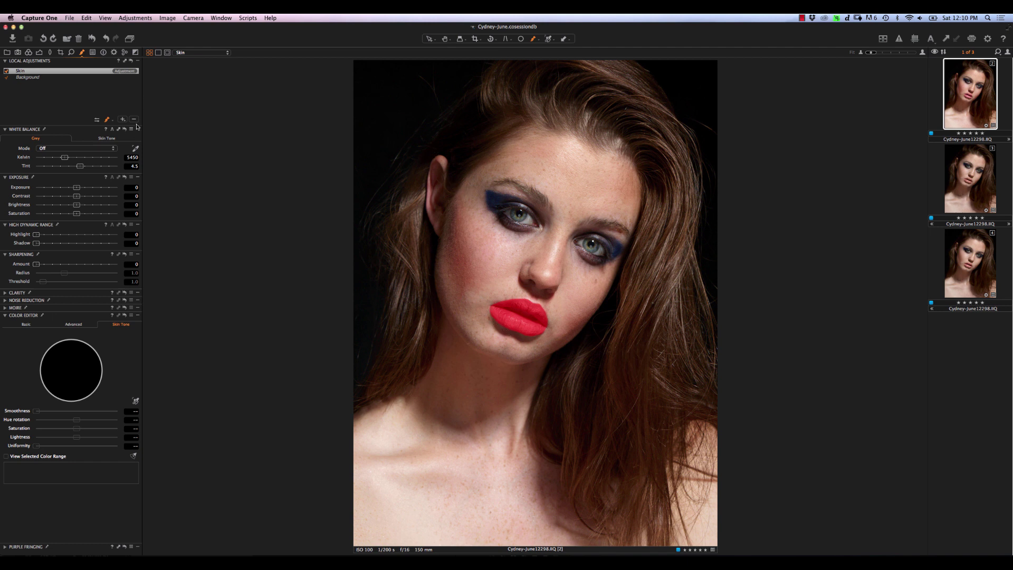
left_click(138, 61)
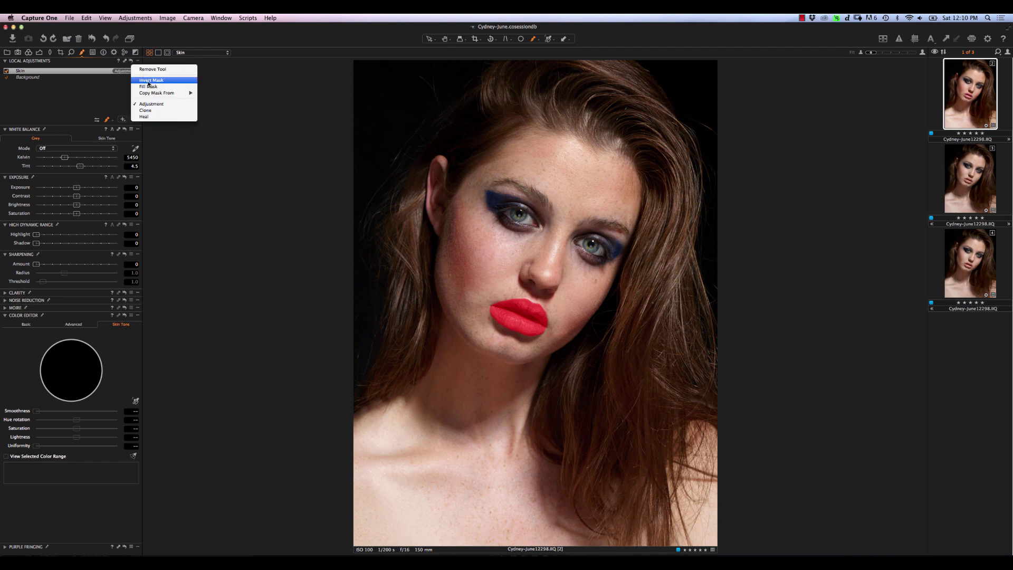
left_click(151, 80)
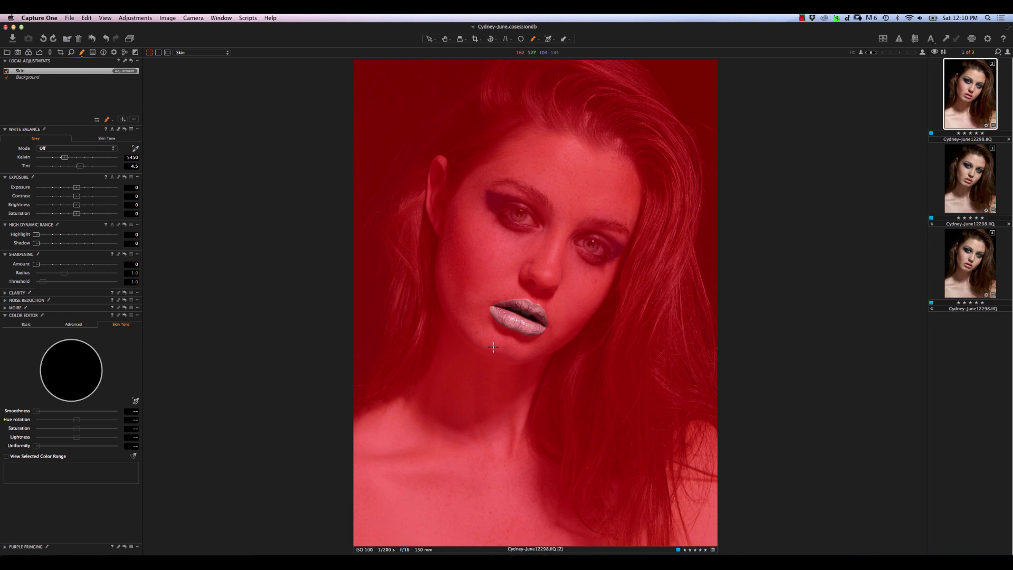
key("m")
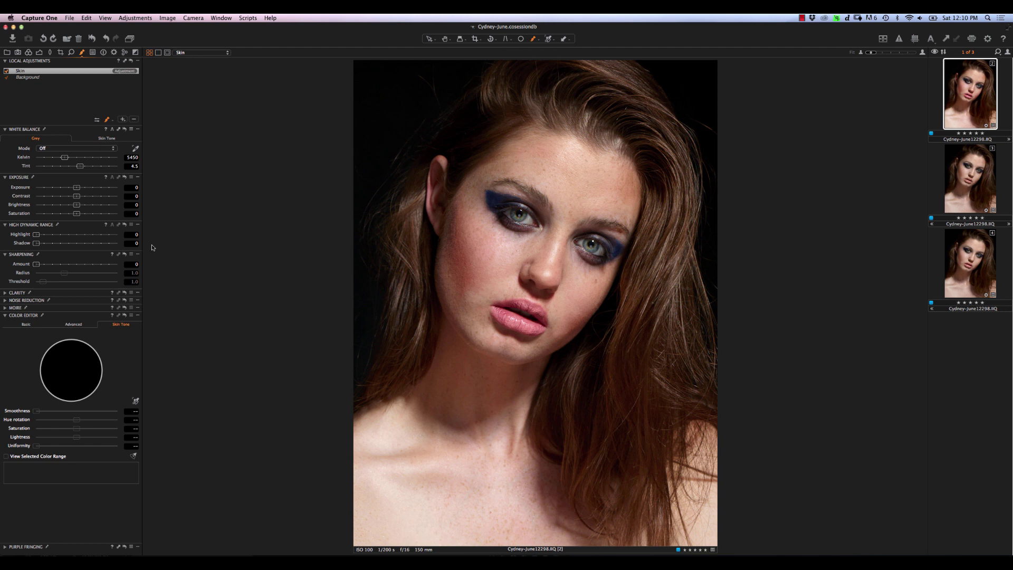
Sample the skin tone at the side of the forehead for the Skin layer and set its Uniformity to 0.8.
left_click(135, 401)
left_click(625, 191)
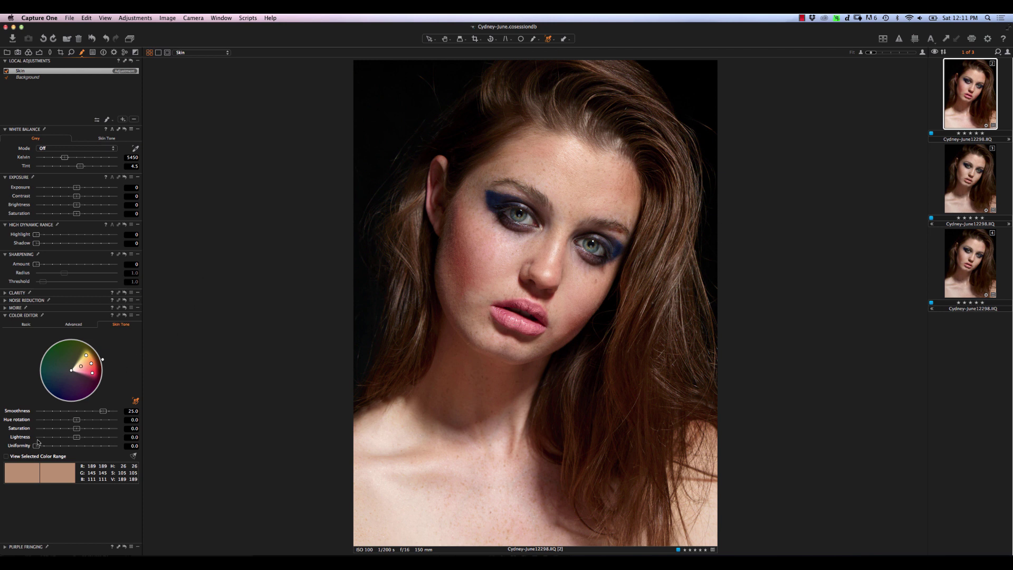
left_click_drag(36, 446, 97, 452)
Set the sampled skin tone's Saturation to -7.7 and Hue rotation to 0.7.
left_click_drag(77, 428, 75, 429)
left_click_drag(74, 430, 71, 431)
mouse_move(76, 422)
left_mouse_down()
mouse_move(89, 422)
mouse_move(52, 423)
mouse_move(84, 425)
left_mouse_up()
left_click_drag(84, 426, 87, 426)
left_click_drag(85, 422, 62, 419)
left_click_drag(58, 420, 83, 430)
Compare the portrait with and without the Skin layer's skin tone correction.
left_click(125, 315)
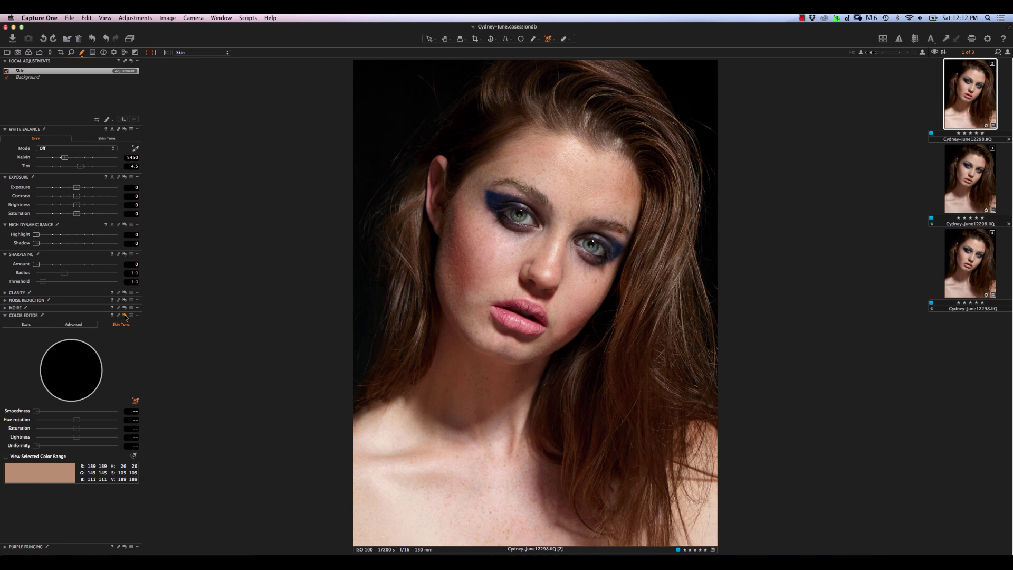
left_click_drag(125, 317, 124, 323)
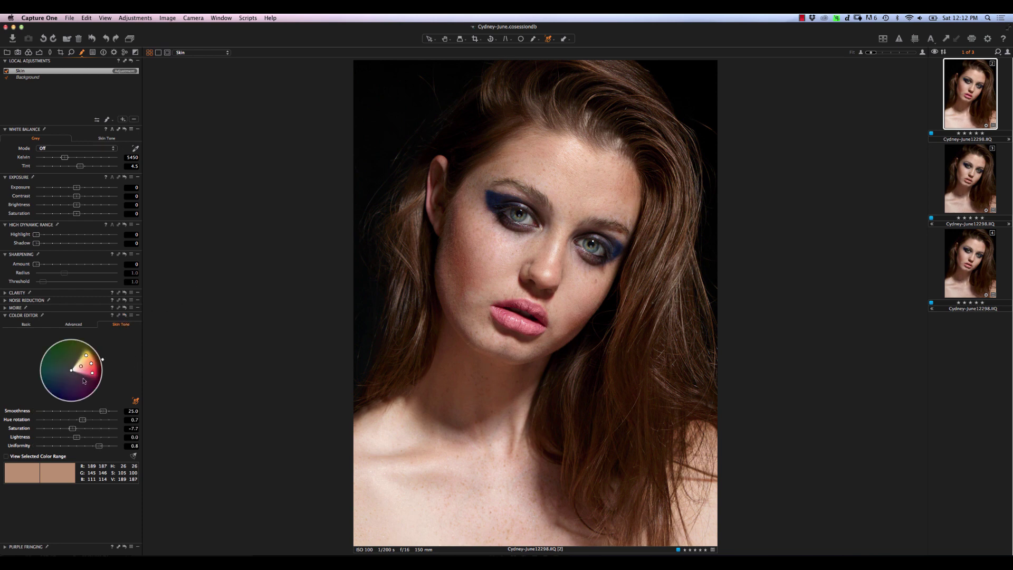
left_click(125, 316)
key("super+z")
Reduce the skin tone's Hue rotation slightly and return to the exposure settings.
left_click_drag(83, 420, 80, 421)
left_click(39, 52)
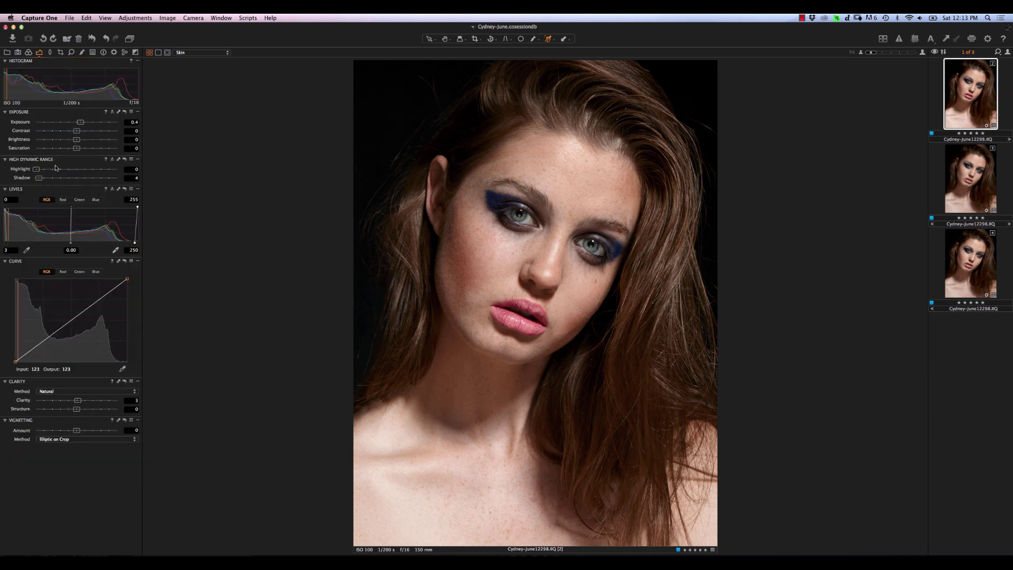
Try lifting the whole portrait's shadows to 42 with High Dynamic Range, and return the Shadow value to 0.
left_click_drag(37, 177, 74, 179)
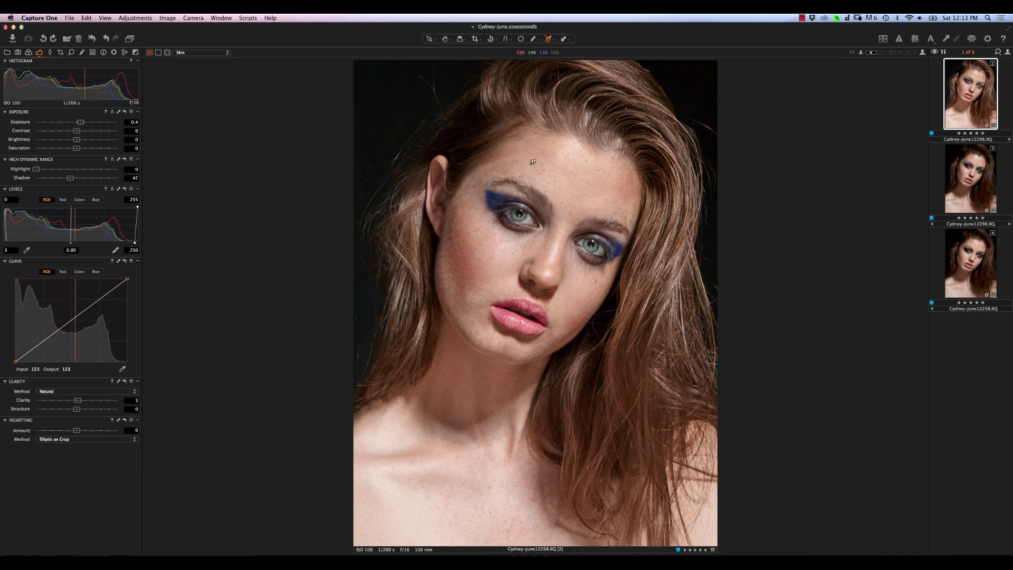
left_click_drag(70, 178, 35, 178)
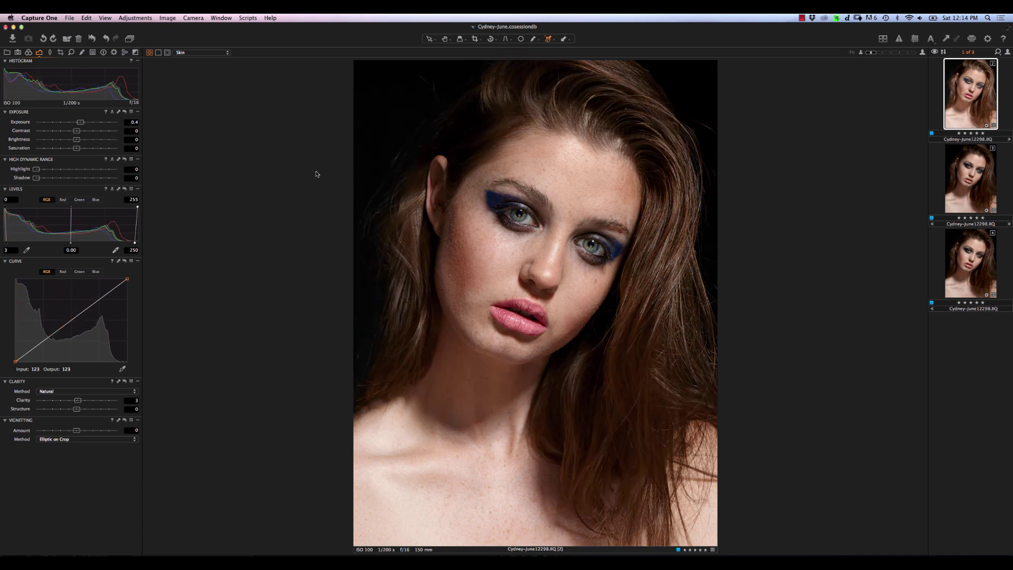
Add a local adjustment layer named Hair-1 above the Skin layer.
left_click(82, 52)
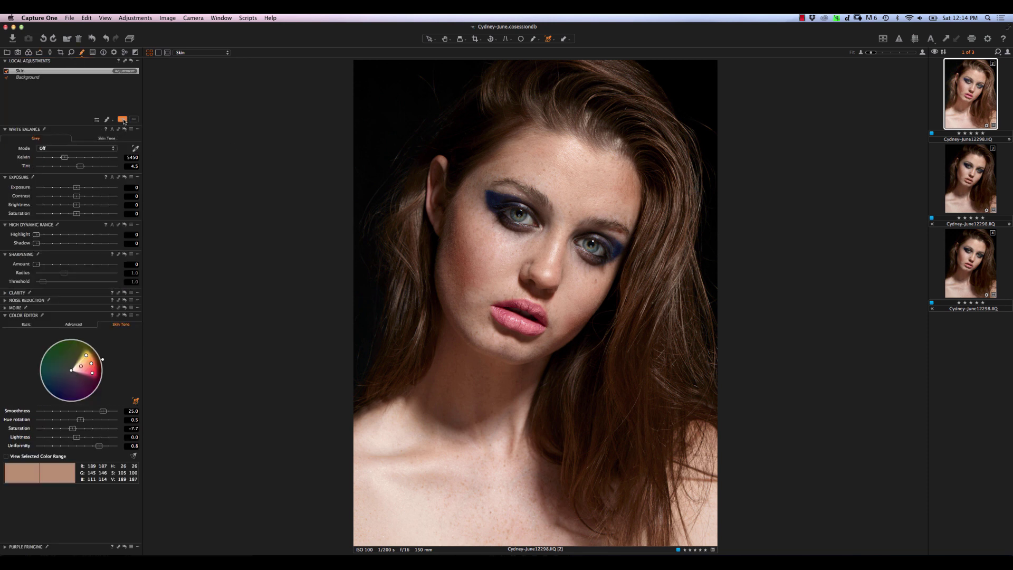
left_click(122, 119)
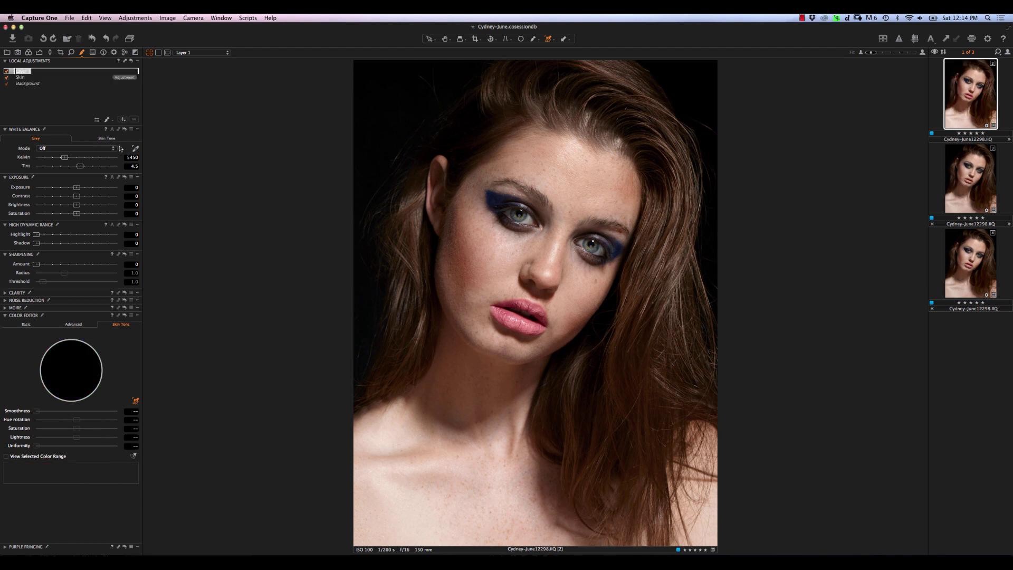
type("Hair-1")
key("Return")
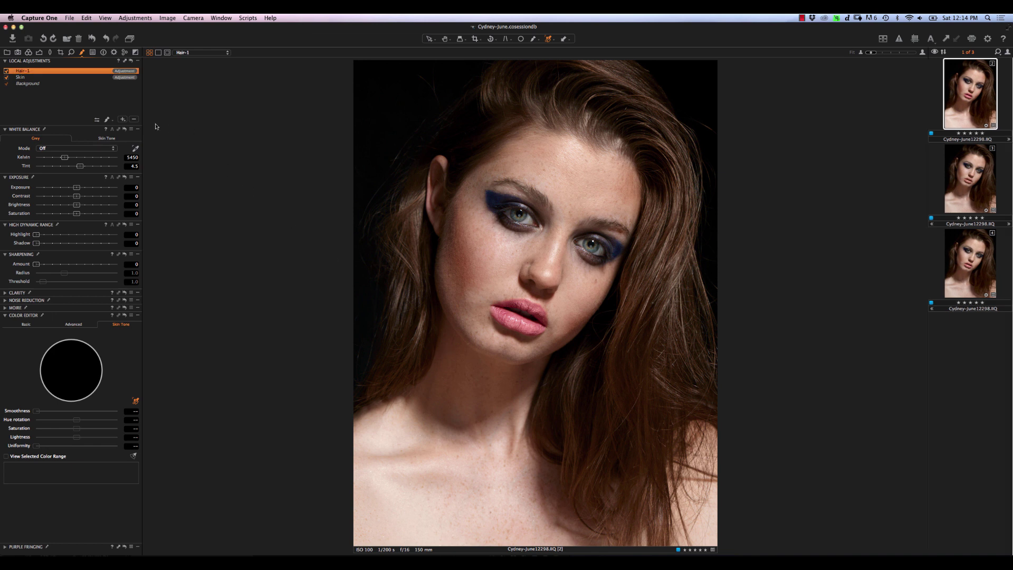
Raise the overall exposure to 1.47 to reveal the dark hair, and return to the local adjustments.
left_click(40, 53)
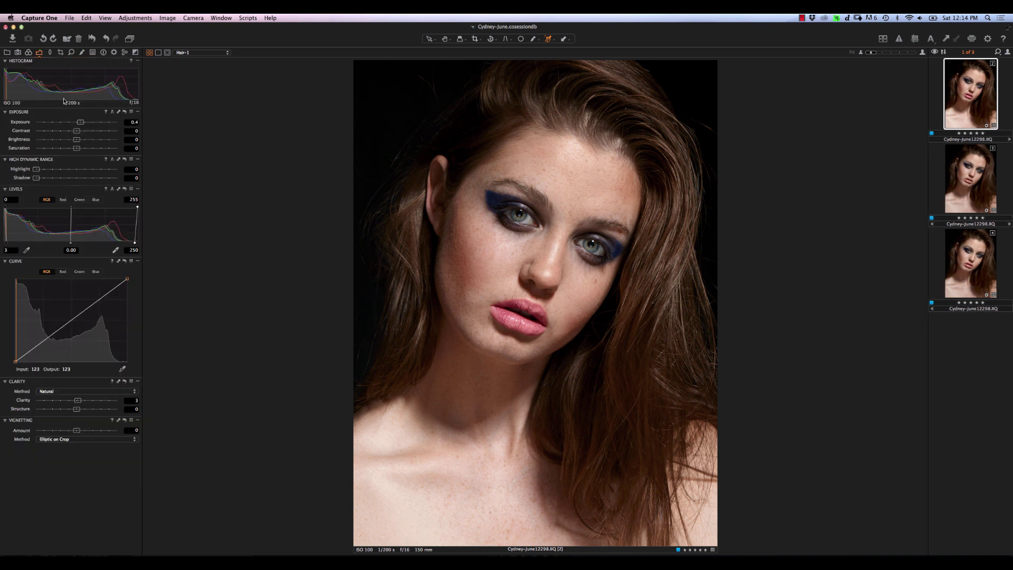
left_click_drag(81, 122, 93, 125)
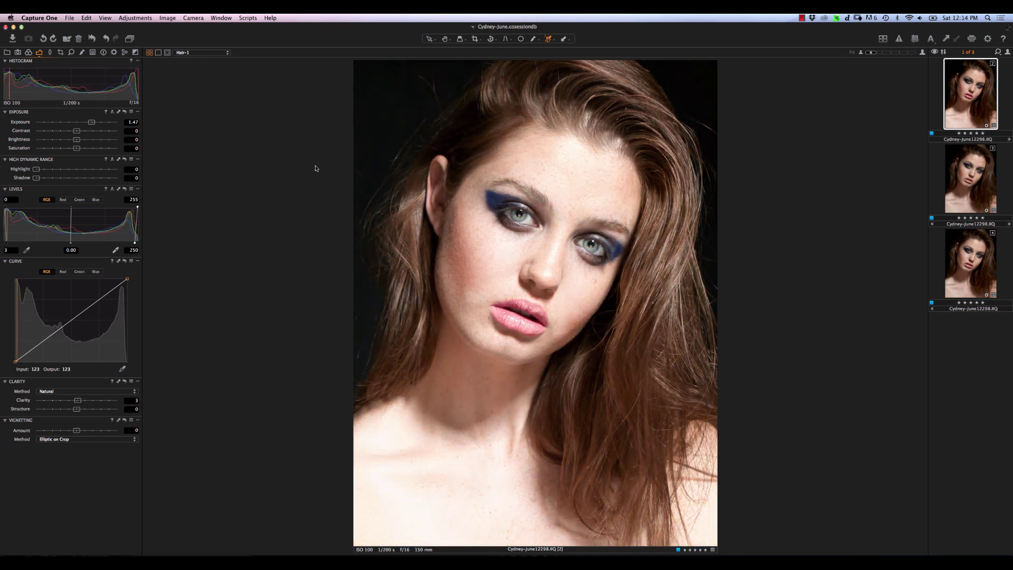
left_click(81, 52)
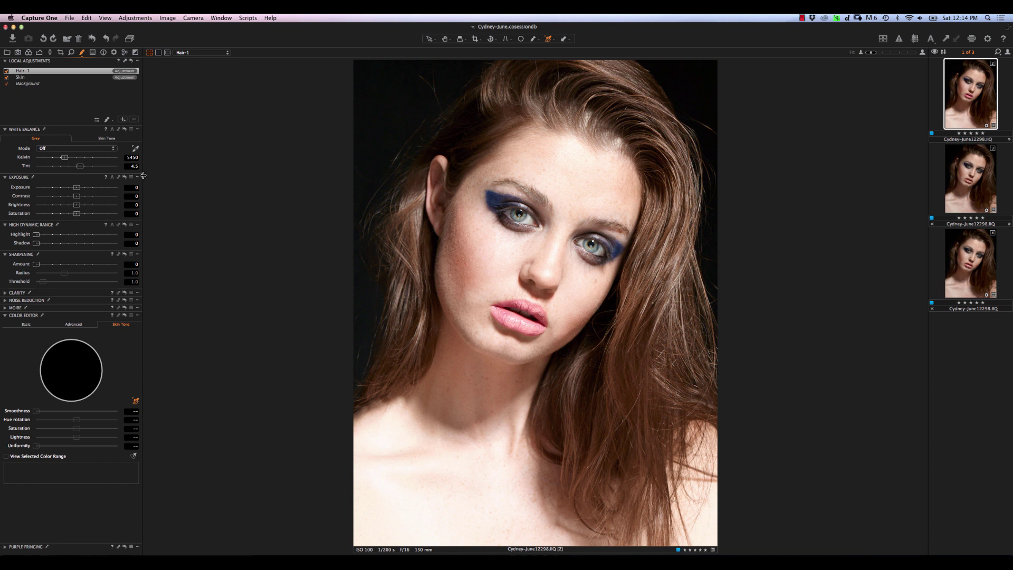
Set the mask brush's opacity to 46 and reduce its hardness for painting on the Hair-1 layer.
right_click(462, 152)
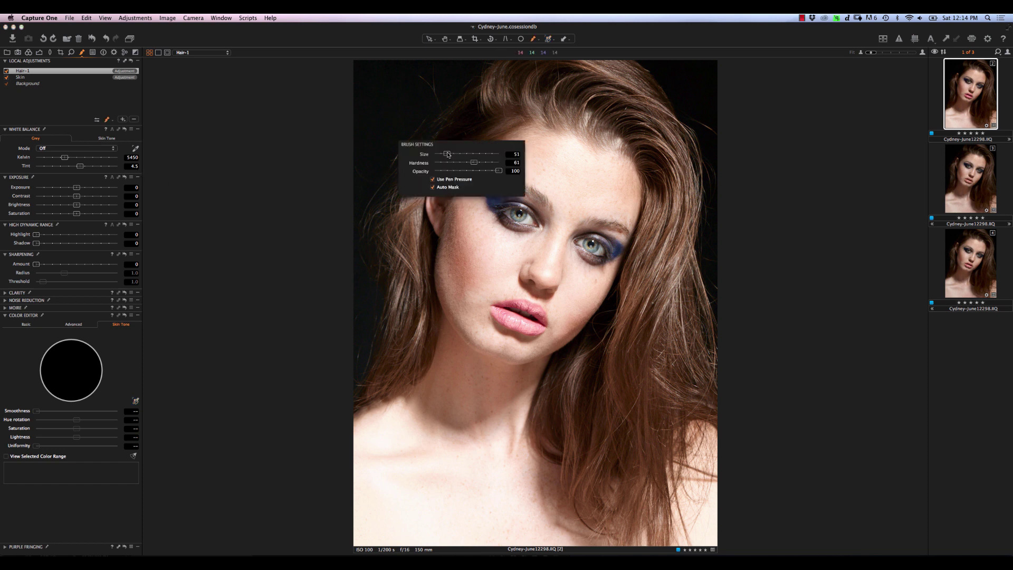
left_click_drag(468, 173, 464, 174)
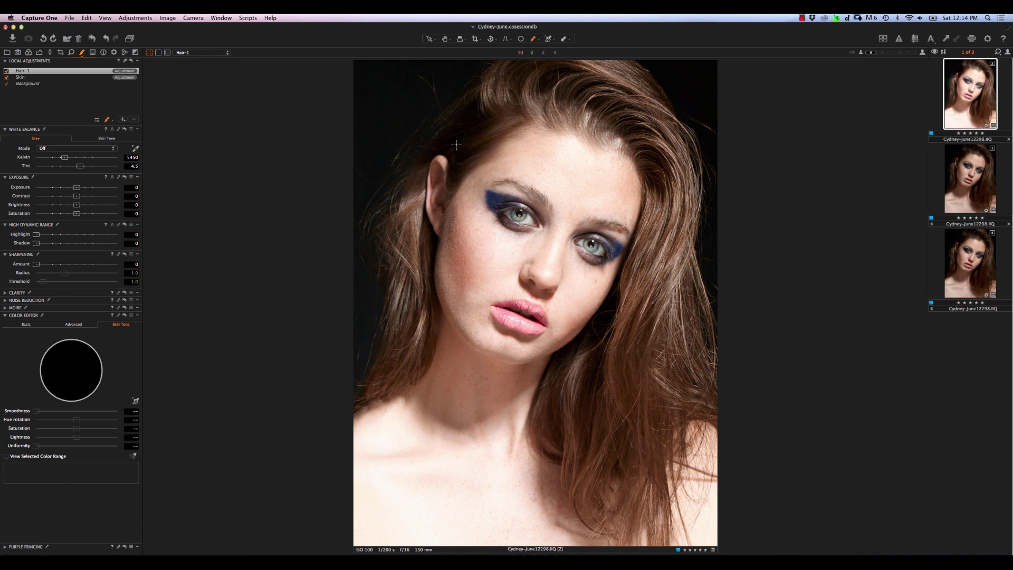
right_click(458, 147)
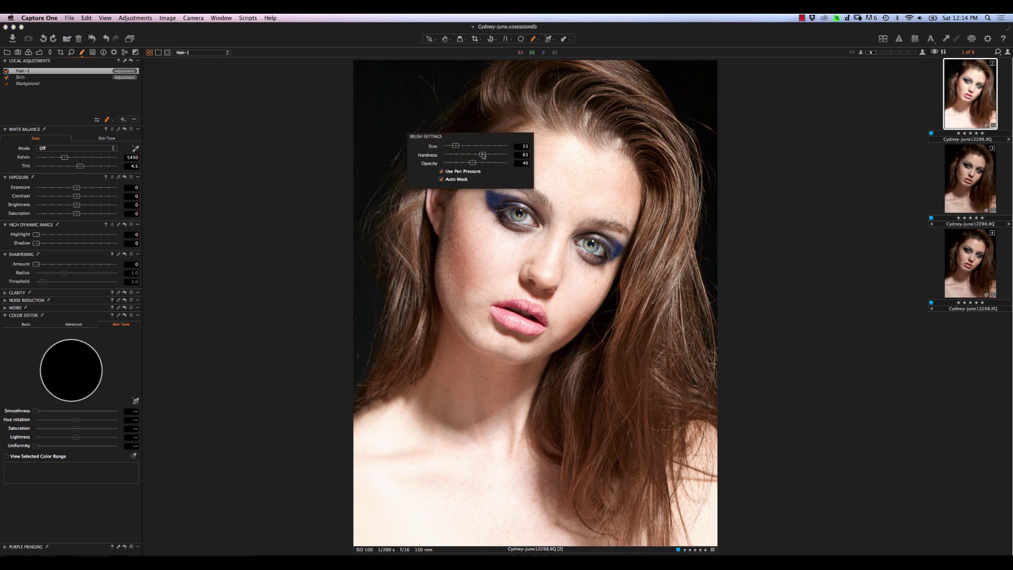
left_click_drag(482, 155, 463, 154)
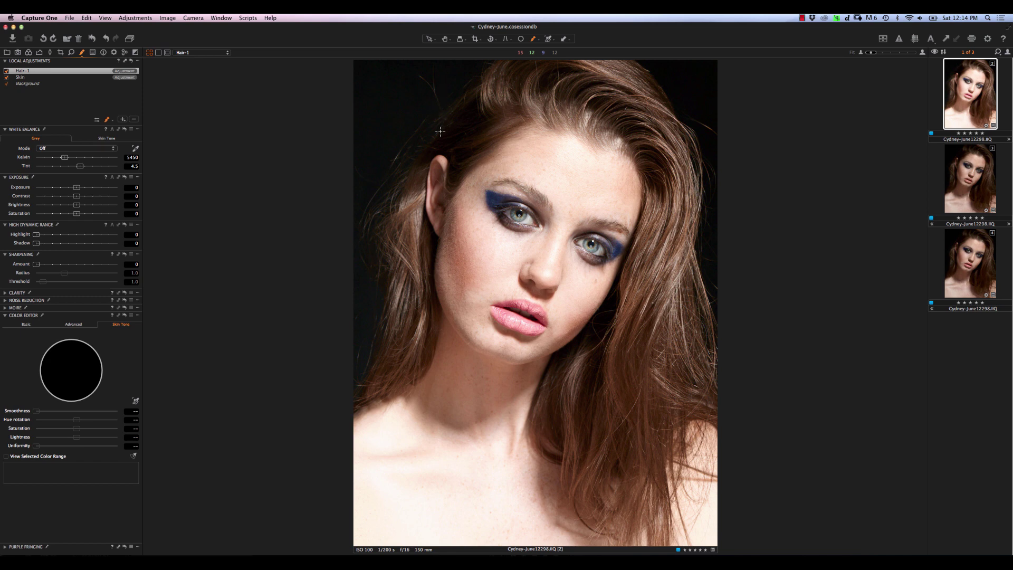
Paint a mask outline around the dark hair above the ear on the Hair-1 layer, undoing the first stroke and readjusting the brush.
left_click_drag(422, 159, 479, 94)
key("super+z")
right_click(459, 140)
mouse_move(458, 157)
left_mouse_down()
mouse_move(432, 171)
mouse_move(448, 167)
mouse_move(462, 142)
mouse_move(430, 146)
mouse_move(444, 127)
mouse_move(477, 95)
mouse_move(496, 125)
left_mouse_up()
mouse_move(482, 139)
left_mouse_down()
mouse_move(454, 178)
mouse_move(457, 158)
mouse_move(433, 152)
left_mouse_up()
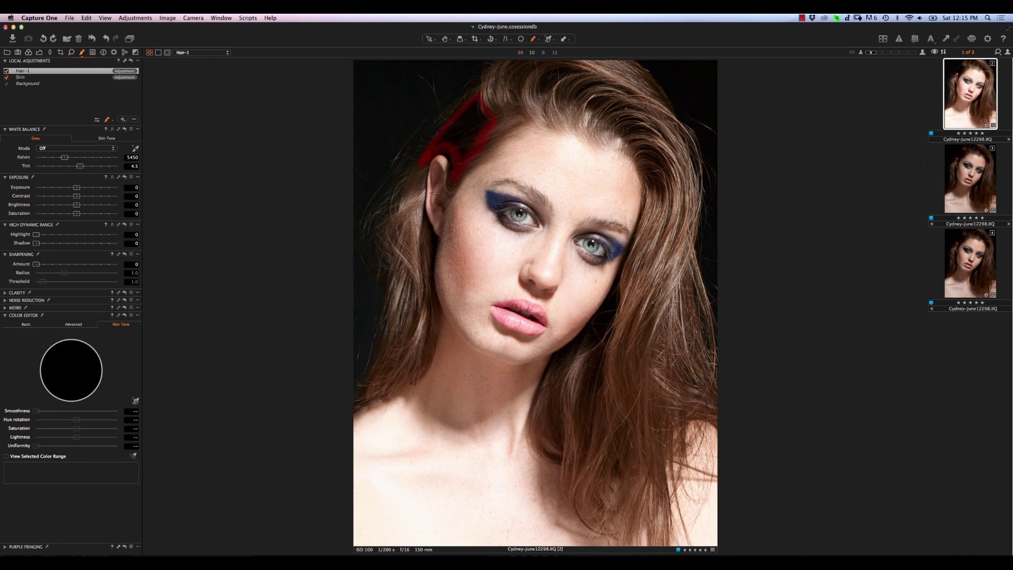
Fill the outlined hair area of the Hair-1 mask and hide the mask overlay.
key("super+z")
left_click(139, 61)
left_click(155, 88)
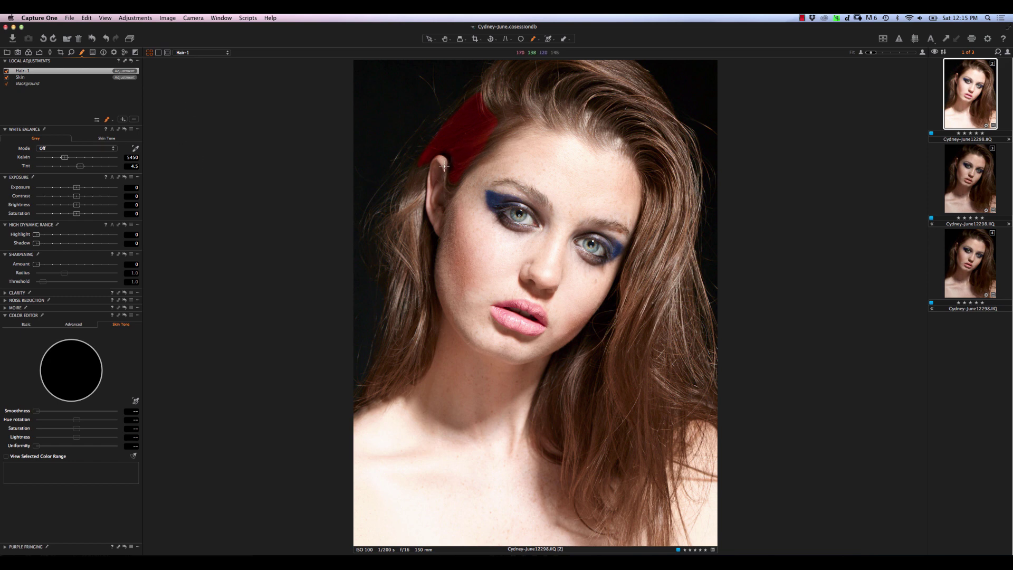
key("m")
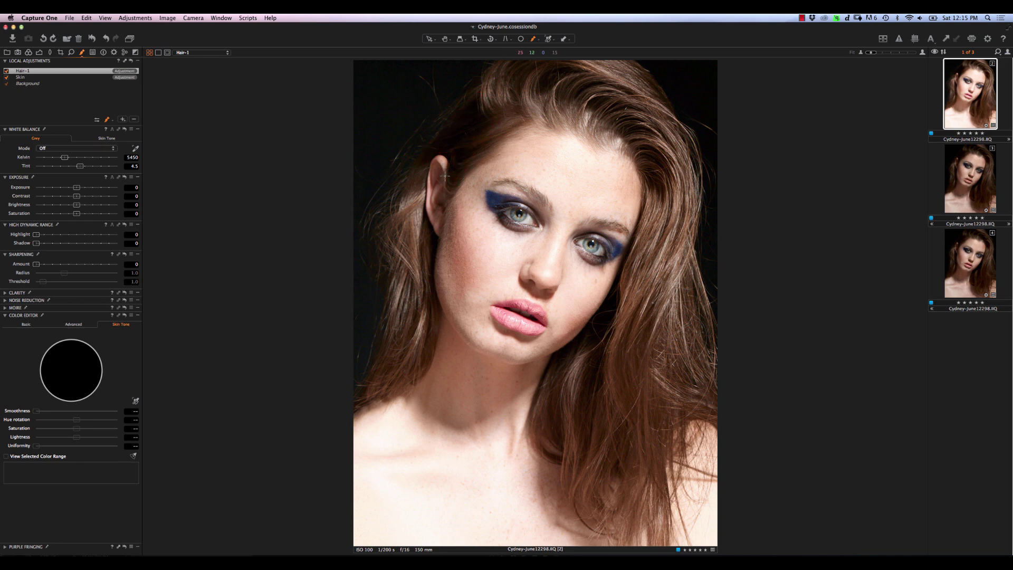
Set the portrait's overall exposure back to 0.4.
left_click(39, 51)
left_click(131, 122)
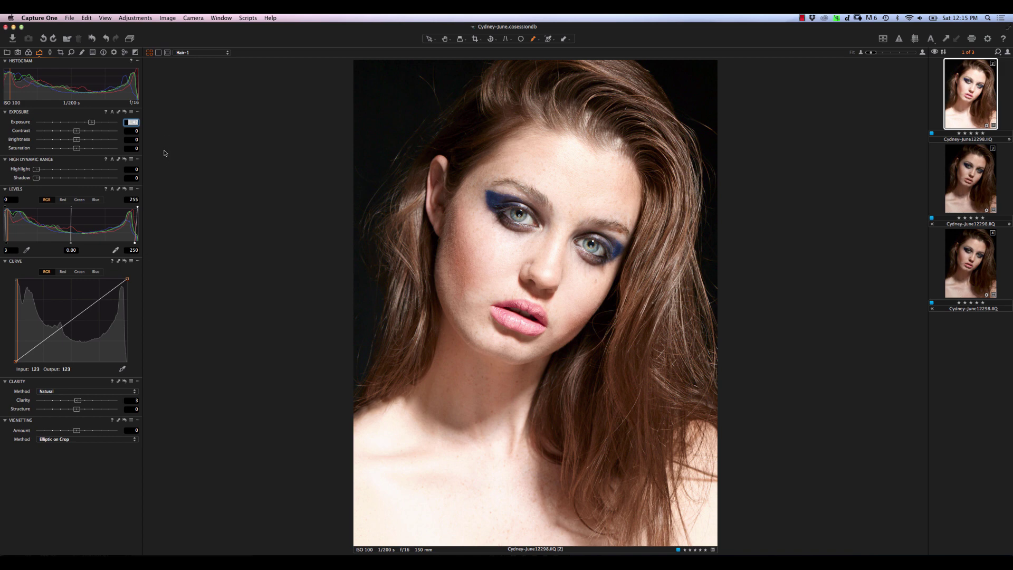
key("BackSpace")
type(".4")
key("Return")
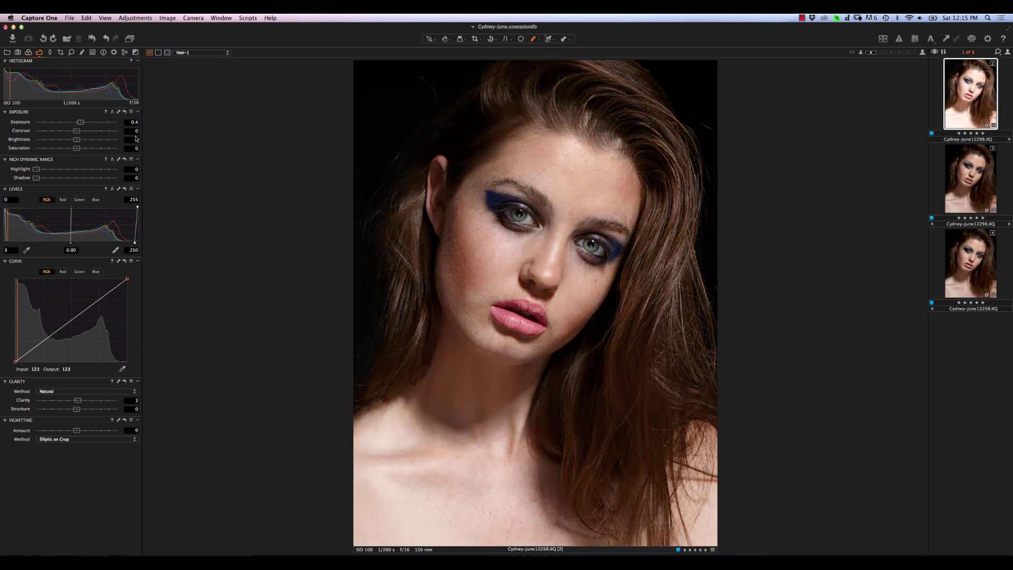
Set the Hair-1 layer's Shadow recovery to 48 and compare the hair with and without the layer.
left_click(82, 52)
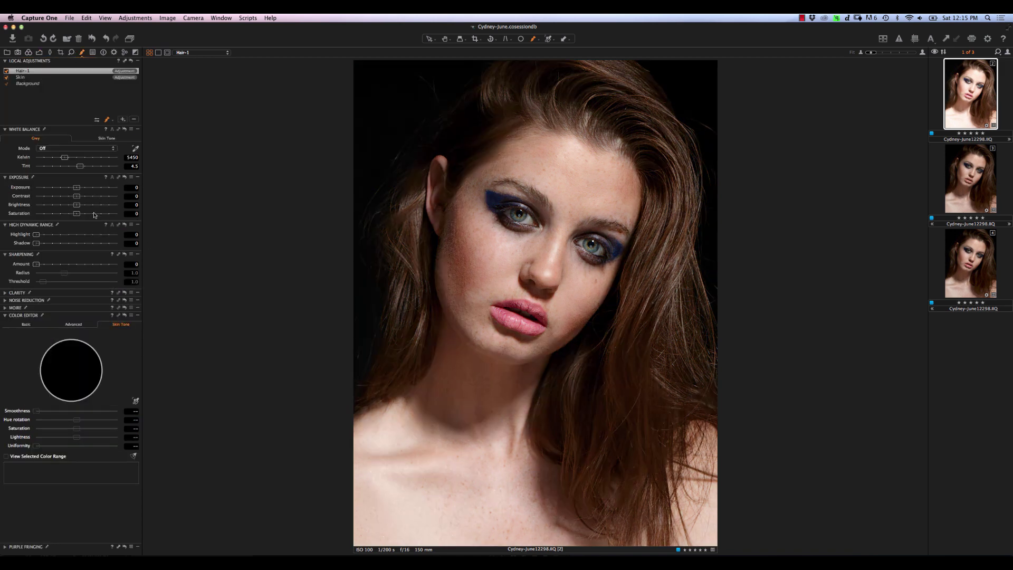
left_click_drag(36, 242, 78, 244)
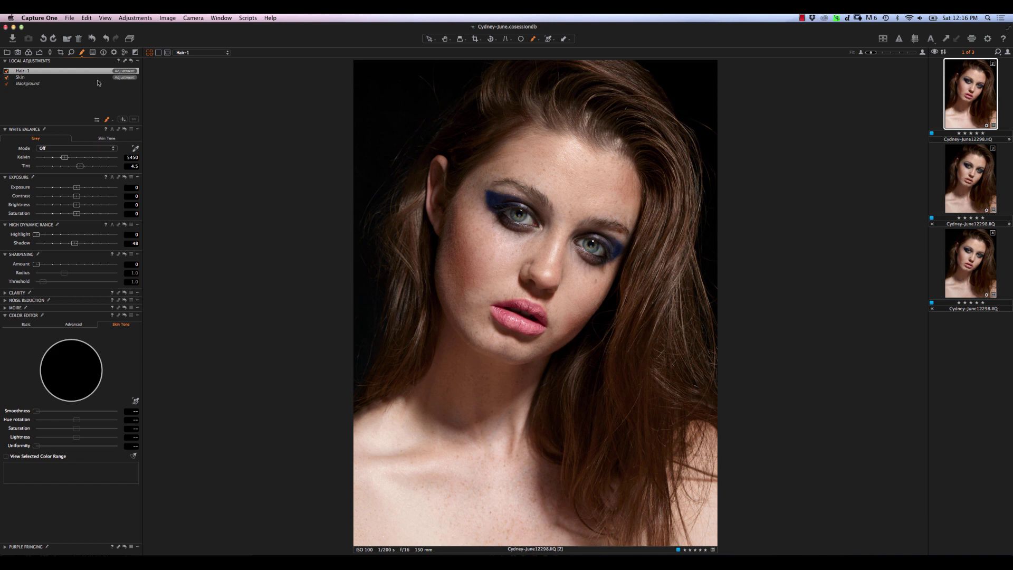
left_click(6, 71)
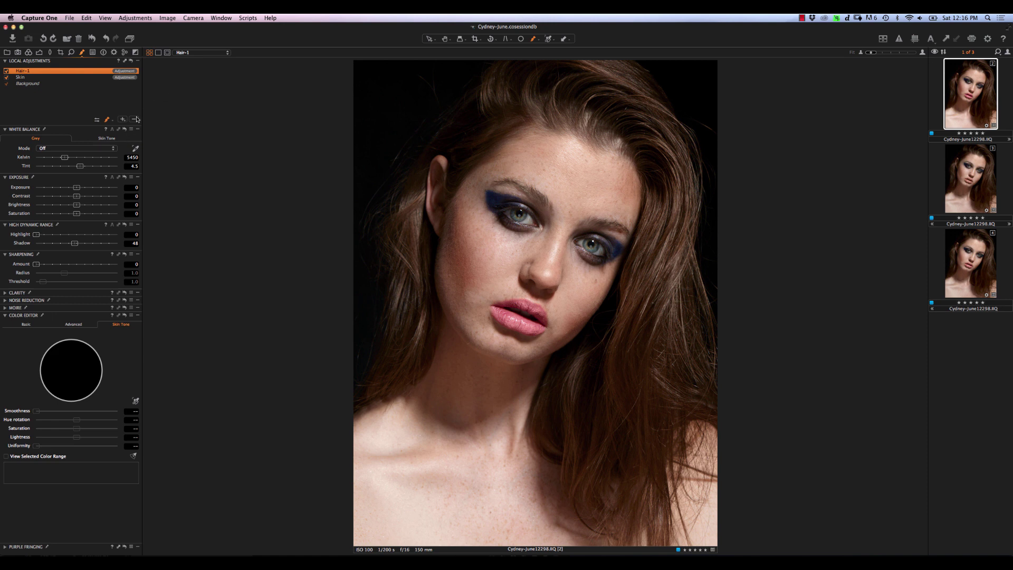
Enlarge the mask eraser, erase the Hair-1 mask's spill around the ear and temple, and check it with the mask overlay.
left_click(111, 122)
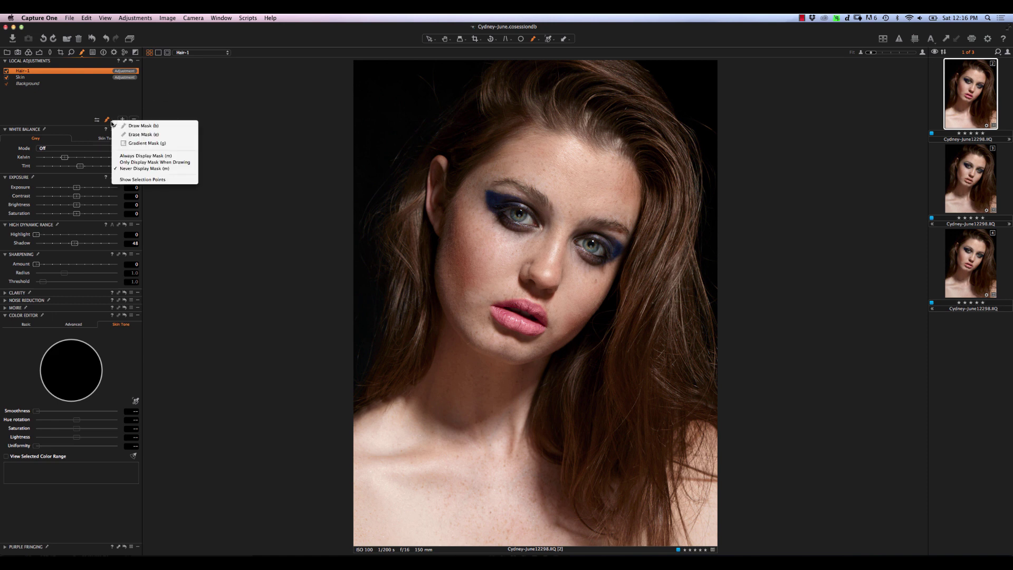
left_click(141, 134)
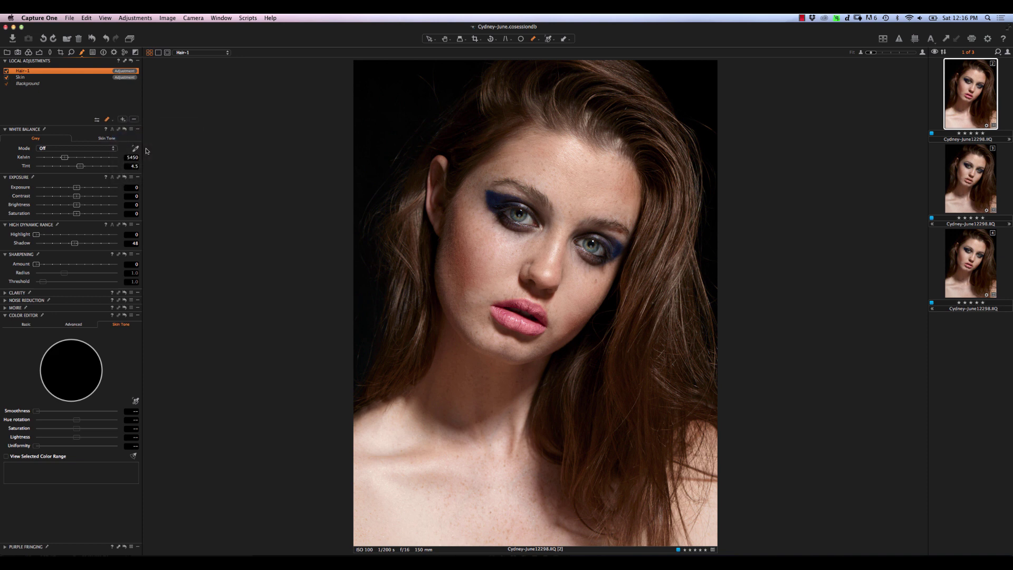
right_click(444, 175)
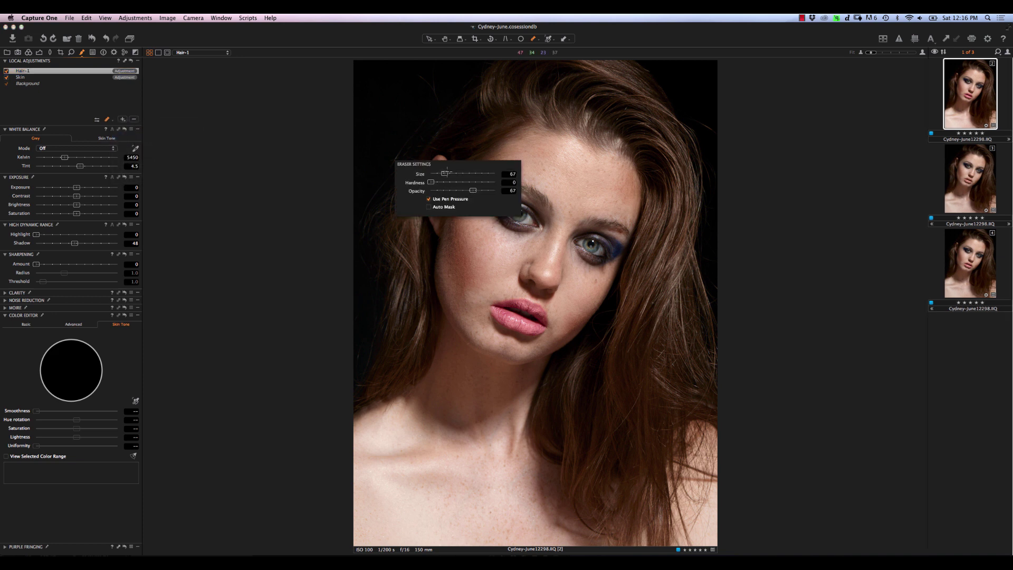
left_click_drag(445, 173, 455, 173)
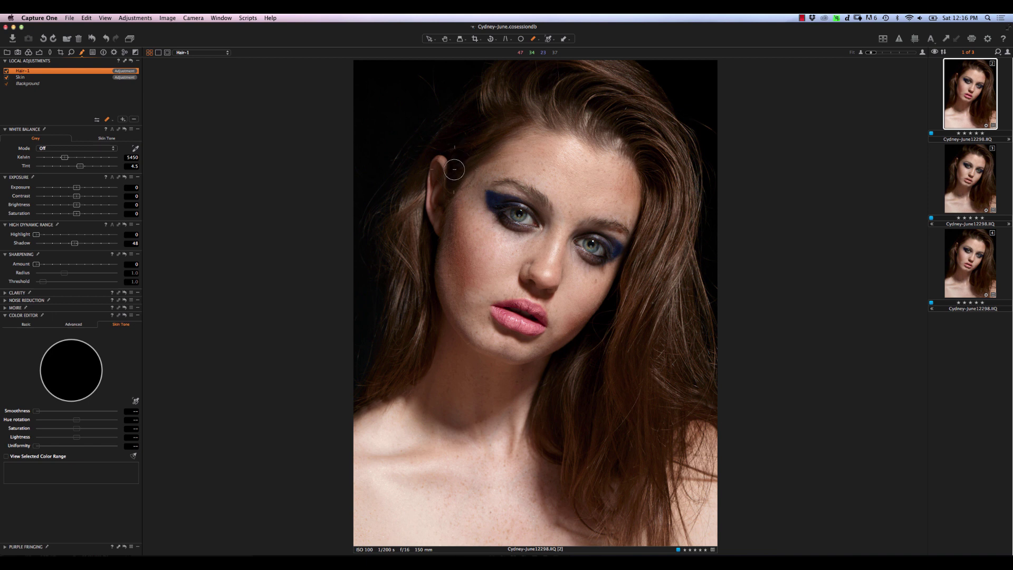
right_click(446, 170)
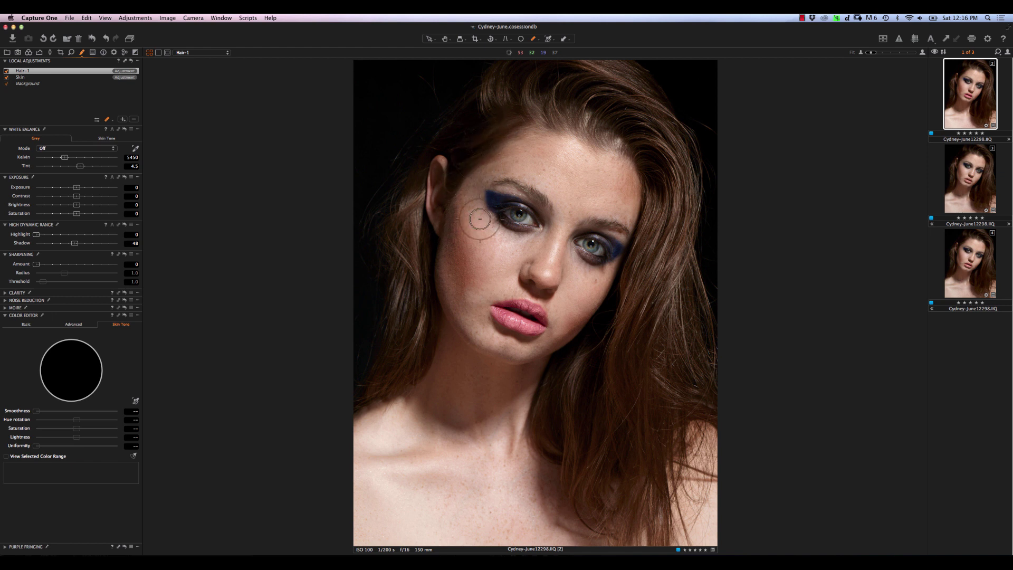
left_click_drag(490, 225, 486, 219)
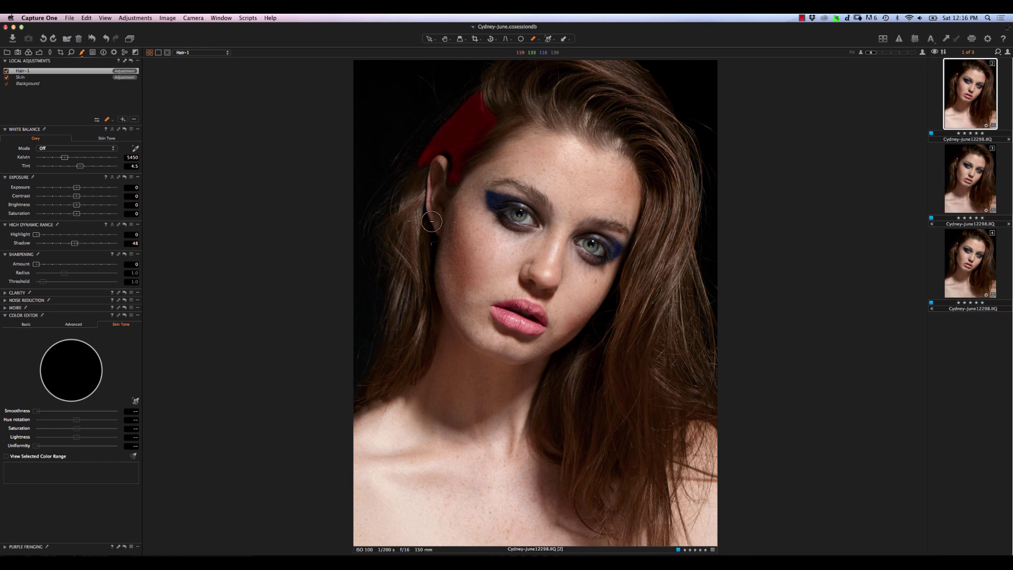
key("m")
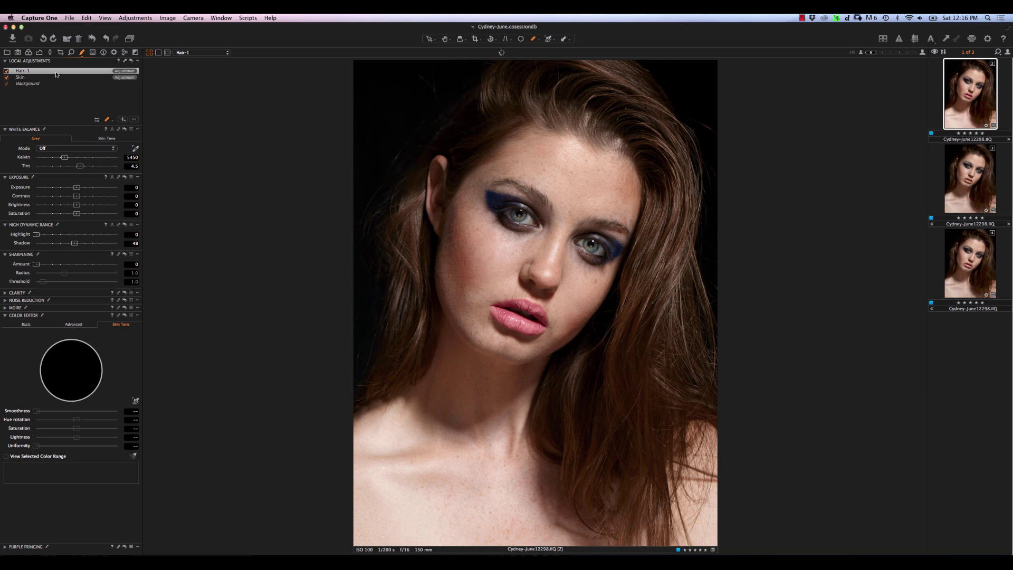
Erase more of the Hair-1 mask's edge between the ear and temple, comparing the portrait with and without the layer.
left_click(5, 71)
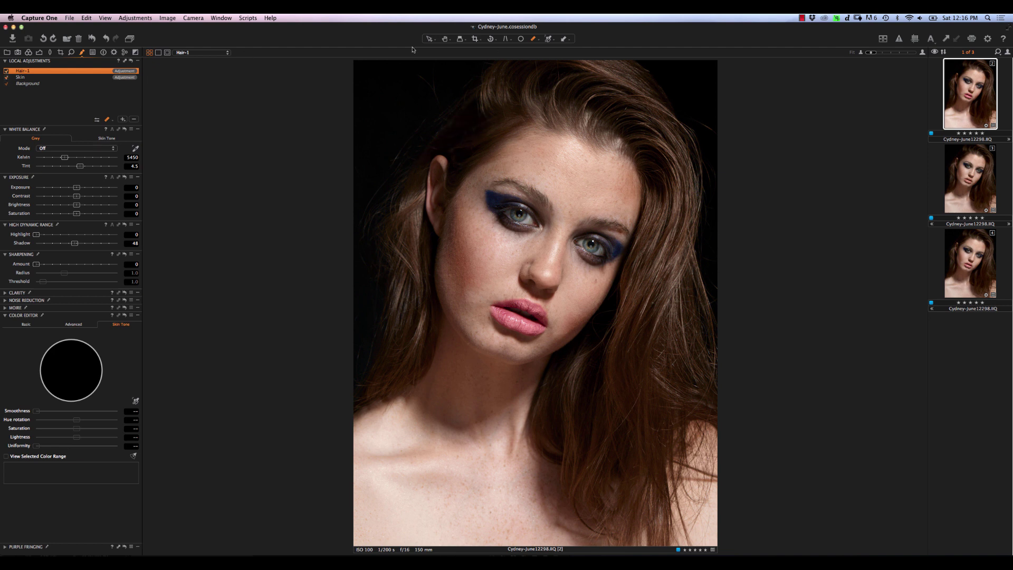
left_click(501, 111)
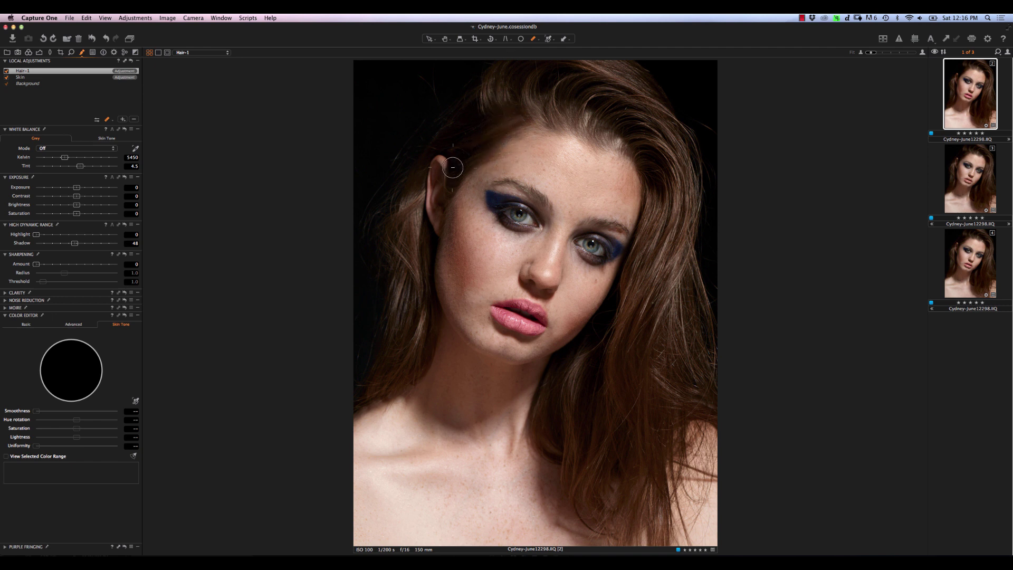
left_click_drag(452, 168, 477, 153)
left_click(7, 73)
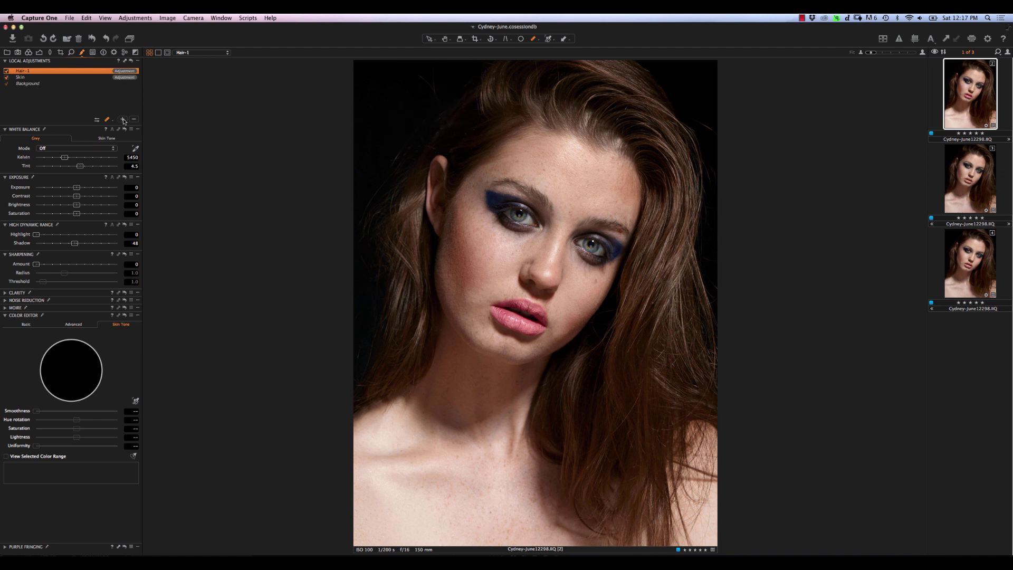
Add a local adjustment layer named Hair-2 above Hair-1.
key("super+shift+n")
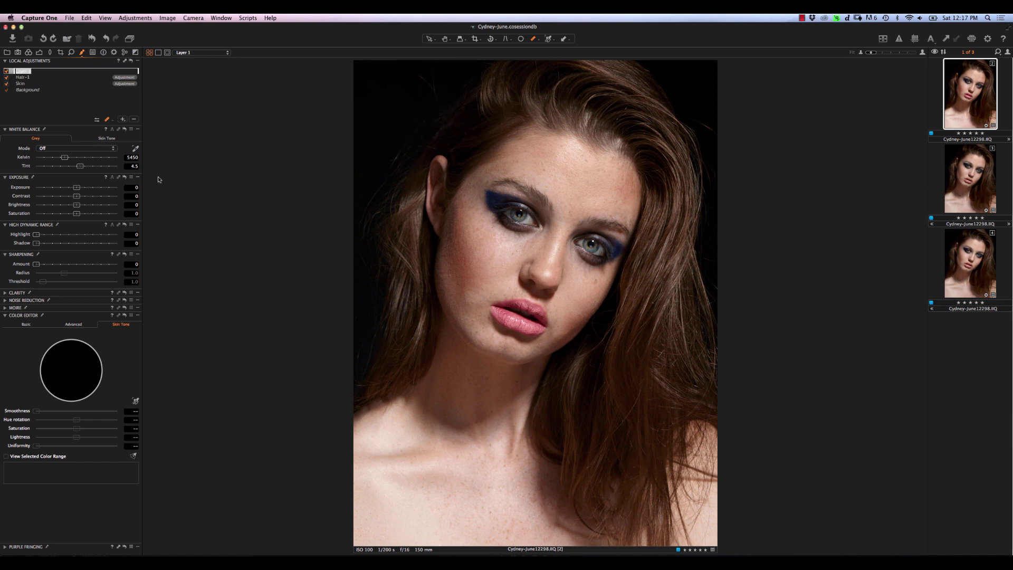
key("Return")
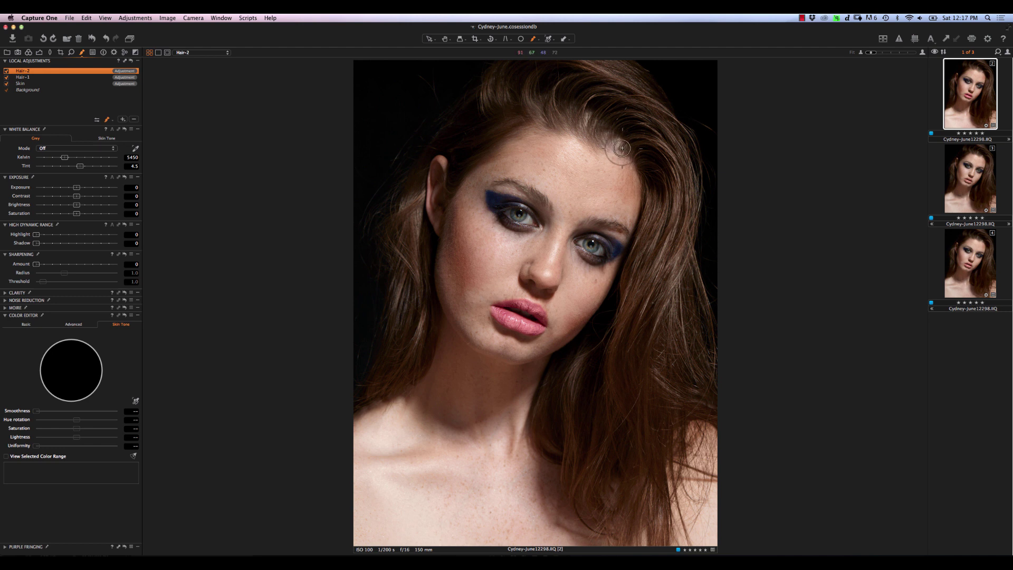
Paint the Hair-2 mask along the hairline above the forehead and lower the layer's exposure to -0.67.
mouse_move(623, 147)
left_mouse_down()
mouse_move(589, 111)
mouse_move(536, 99)
left_mouse_up()
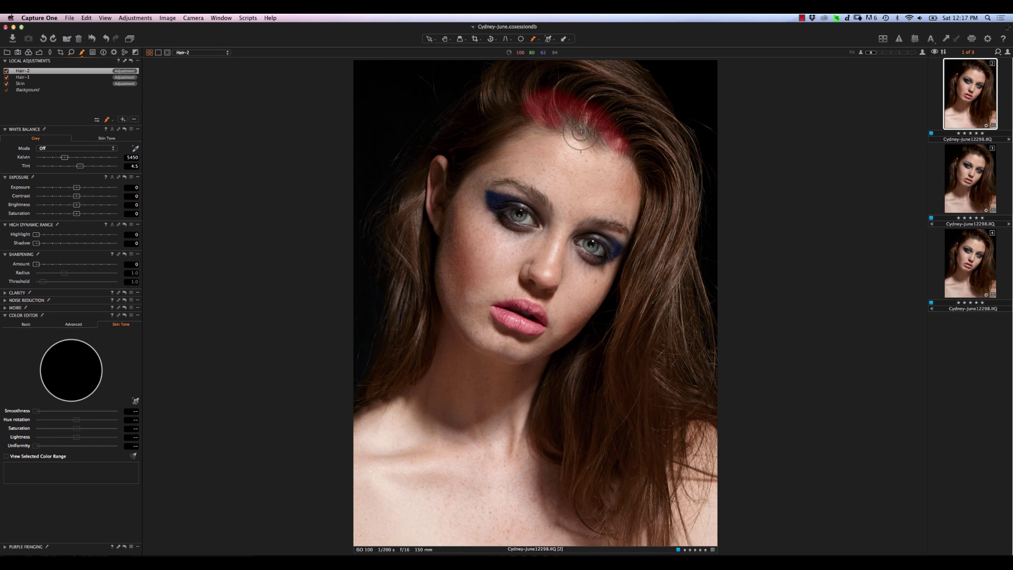
mouse_move(601, 138)
left_mouse_down()
mouse_move(628, 145)
mouse_move(573, 116)
left_mouse_up()
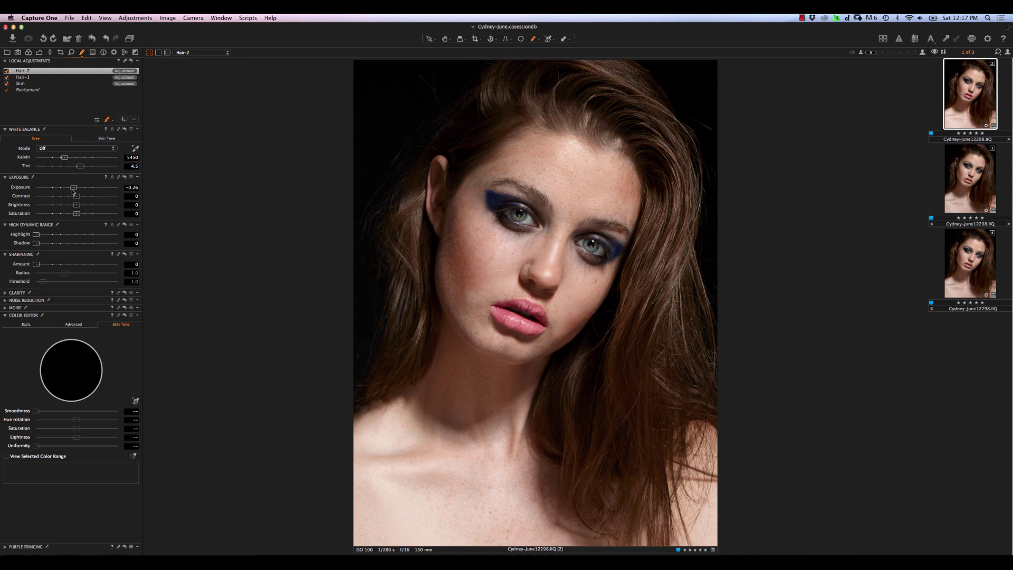
left_click_drag(72, 191, 68, 192)
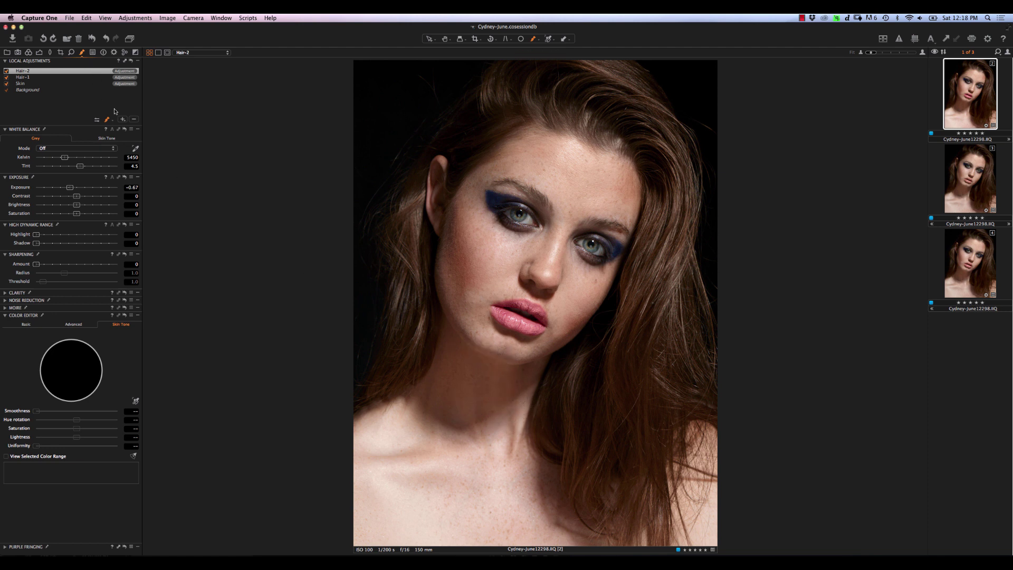
Add a local adjustment layer named Chest and paint a mask outline around the neckline, hair edge, and image borders of the chest.
key("super+shift+n")
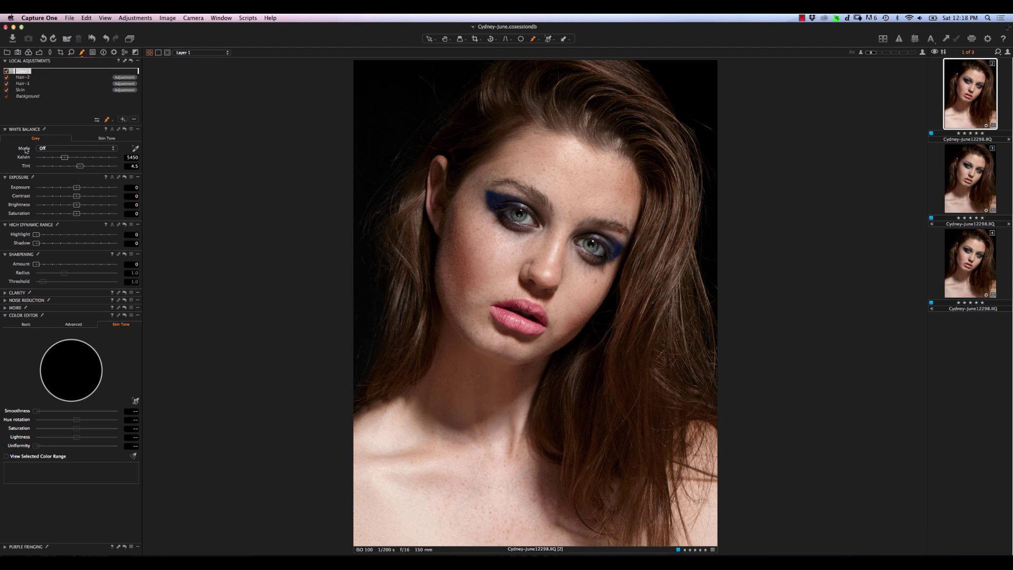
key("Return")
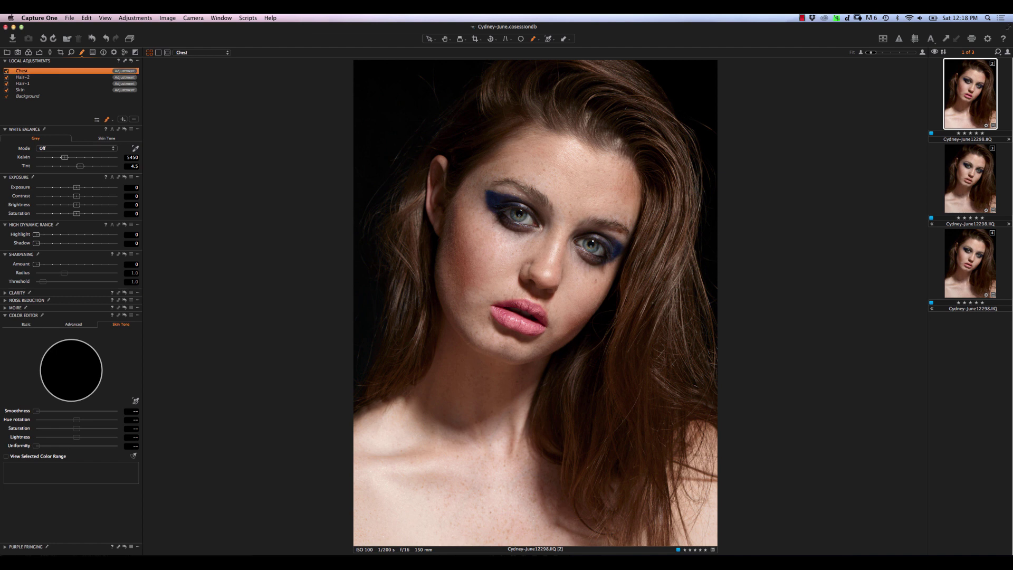
left_click(359, 422)
mouse_move(358, 422)
left_mouse_down()
mouse_move(409, 398)
mouse_move(445, 429)
mouse_move(467, 431)
mouse_move(534, 386)
mouse_move(522, 441)
mouse_move(535, 481)
mouse_move(545, 507)
mouse_move(590, 551)
mouse_move(457, 554)
mouse_move(575, 548)
left_mouse_up()
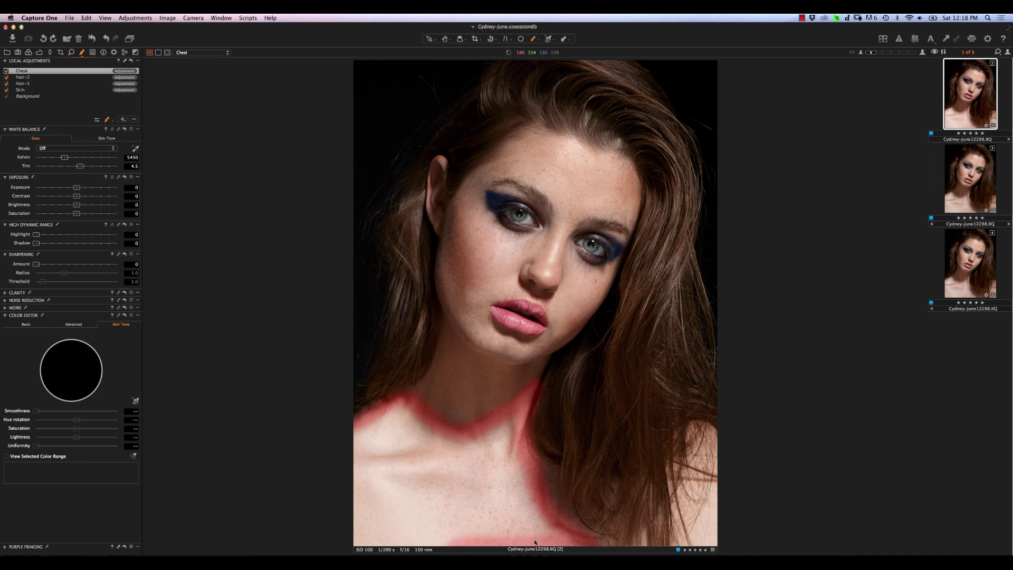
left_click_drag(472, 542, 339, 539)
mouse_move(435, 542)
left_mouse_down()
mouse_move(509, 543)
mouse_move(356, 533)
mouse_move(357, 446)
left_mouse_up()
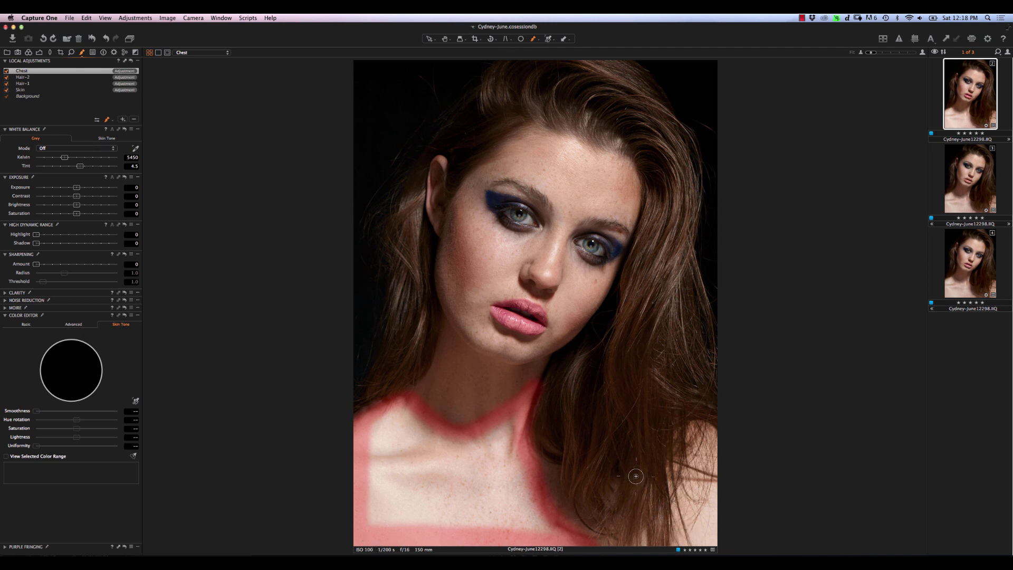
Paint the Chest mask onto the shoulder beyond the hair, fill the outlined area, and hide the mask overlay.
right_click(475, 440)
mouse_move(677, 532)
left_mouse_down()
mouse_move(679, 484)
mouse_move(701, 435)
mouse_move(712, 453)
mouse_move(710, 542)
mouse_move(680, 543)
left_mouse_up()
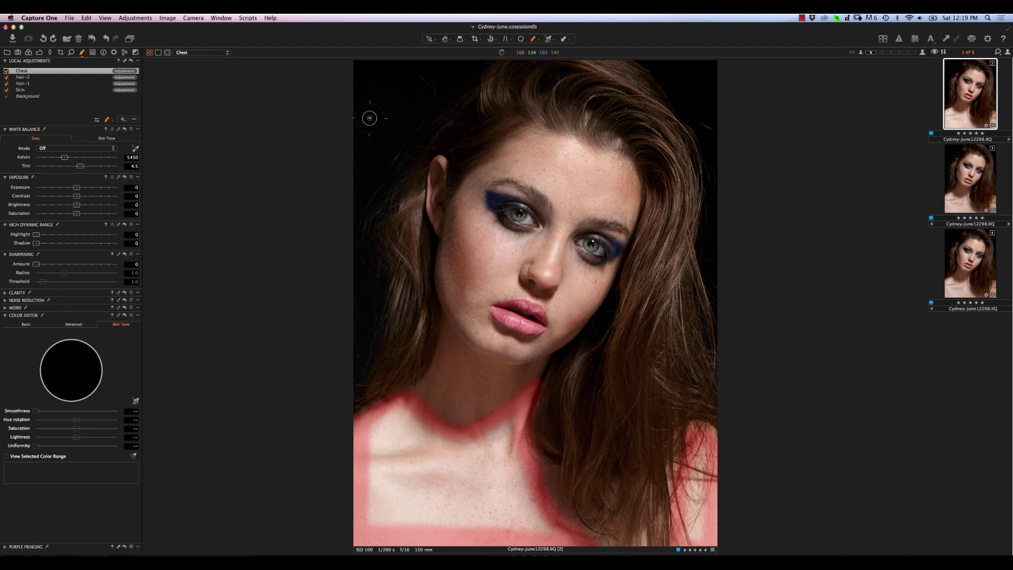
left_click(138, 61)
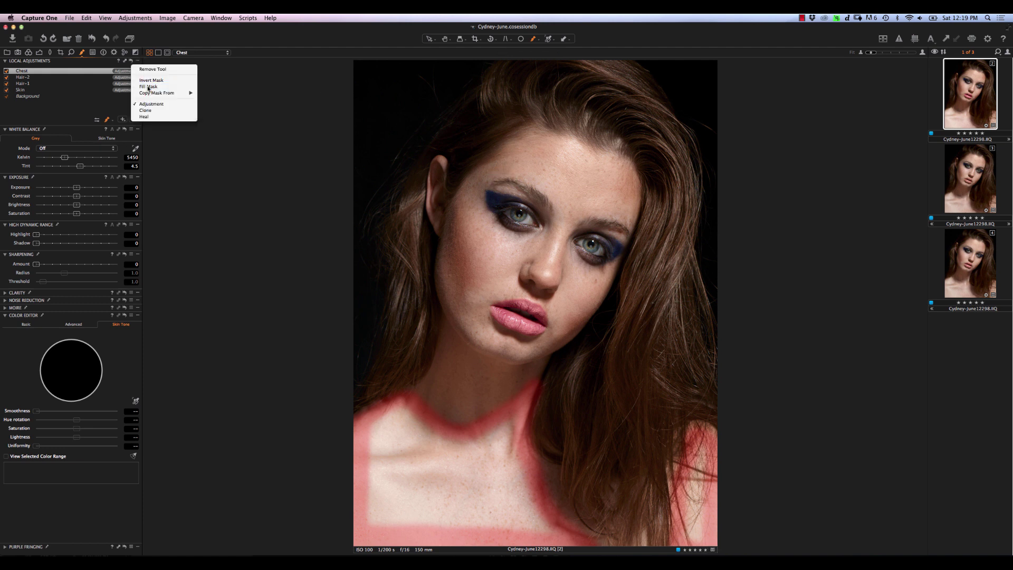
left_click(153, 104)
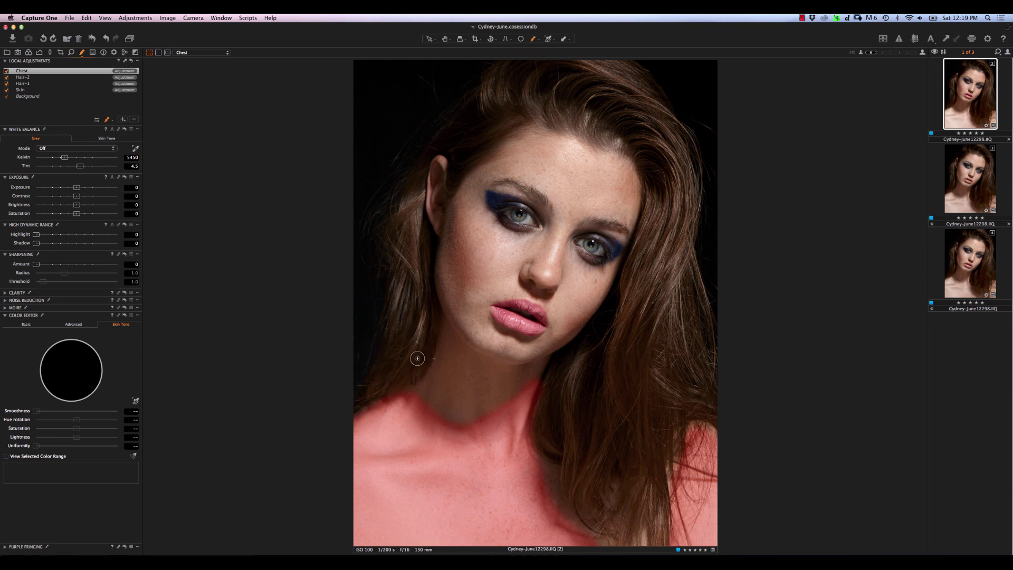
key("m")
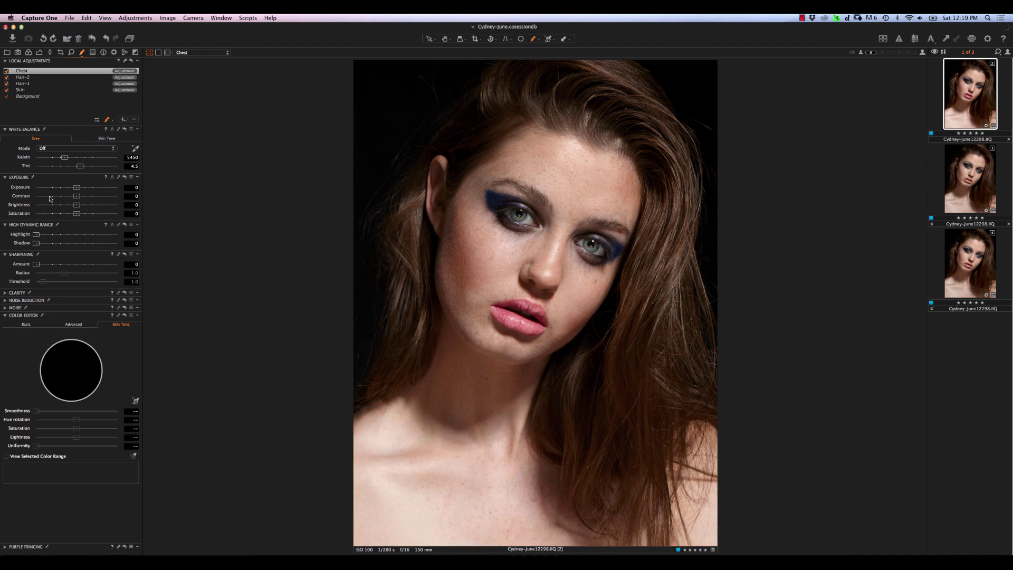
Set the Chest layer's highlight recovery to 50 and exposure to -0.22, trying a Kelvin change and undoing it.
left_click_drag(36, 235, 68, 235)
left_click_drag(67, 159, 66, 159)
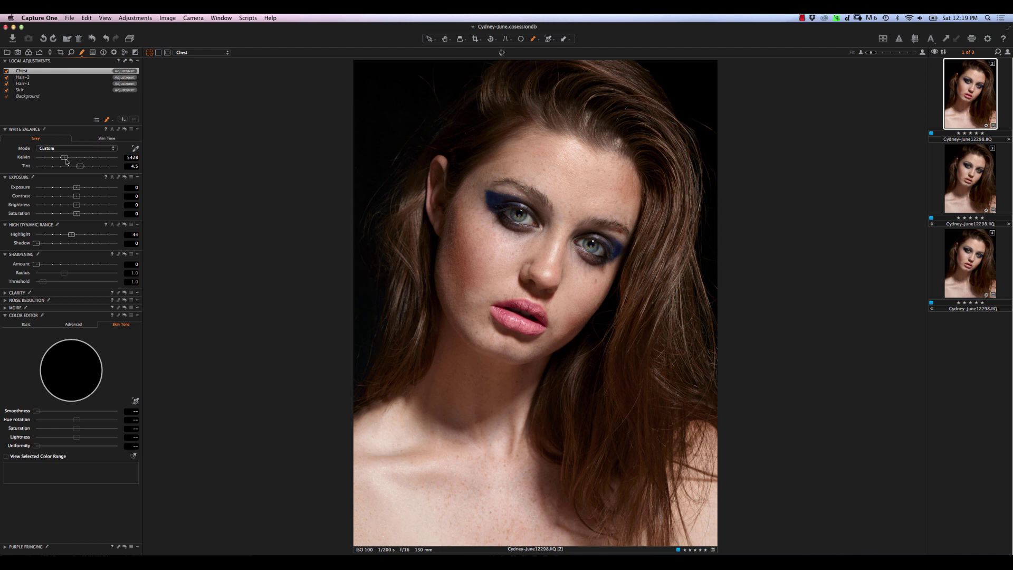
key("super+z")
left_click_drag(75, 187, 77, 189)
left_click_drag(76, 236, 78, 237)
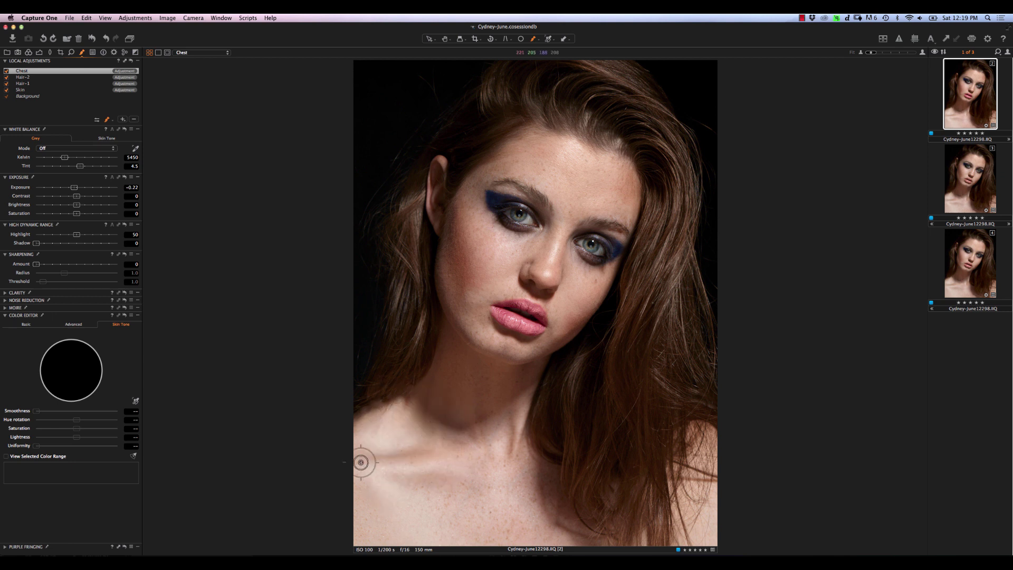
Adjust the mask brush settings and touch up the Chest mask over the bright shoulder, checking it with the mask overlay.
right_click(429, 504)
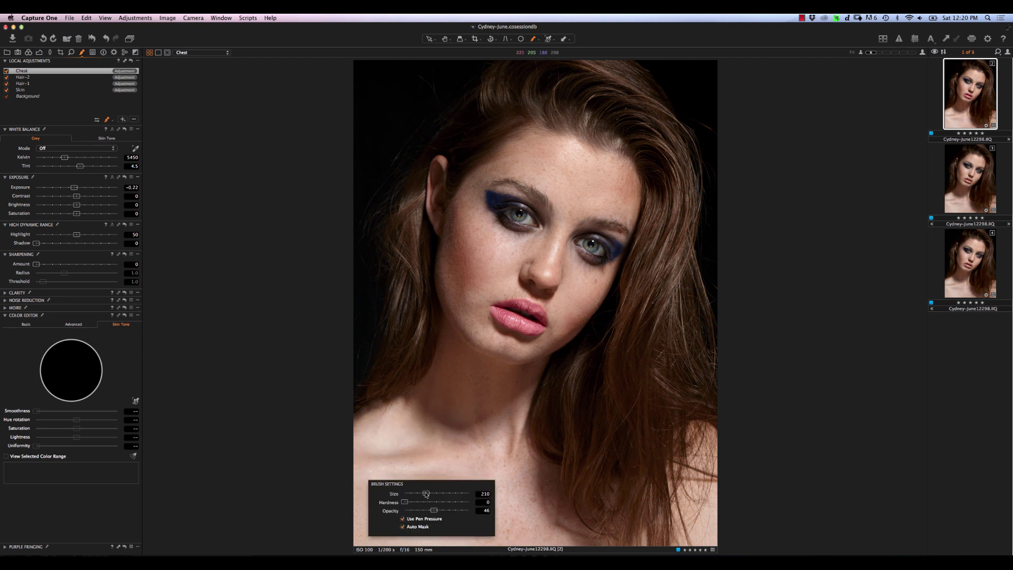
right_click(427, 505)
left_click_drag(427, 506, 405, 515)
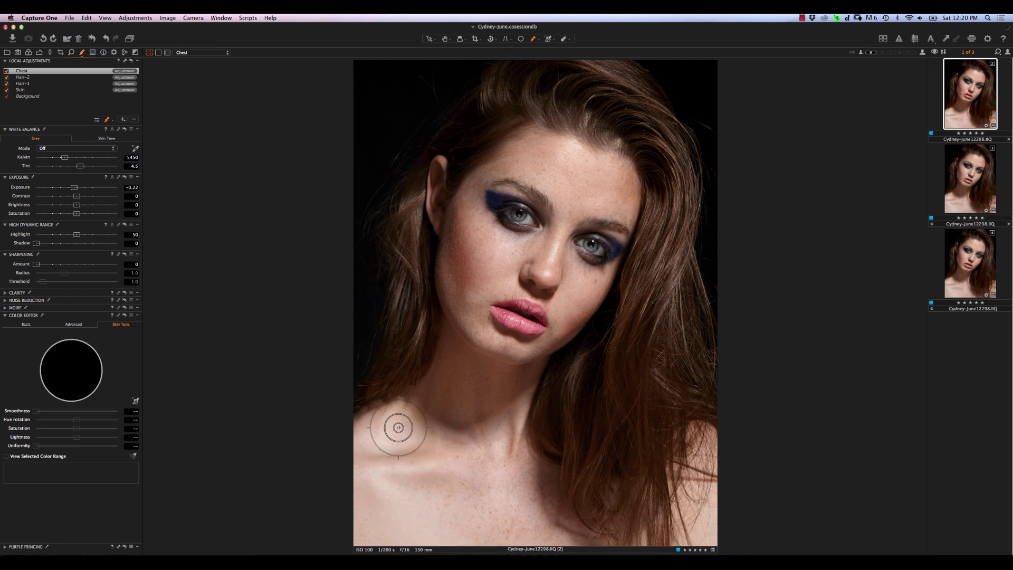
mouse_move(395, 422)
left_mouse_down()
mouse_move(392, 414)
mouse_move(378, 430)
mouse_move(398, 437)
mouse_move(384, 444)
left_mouse_up()
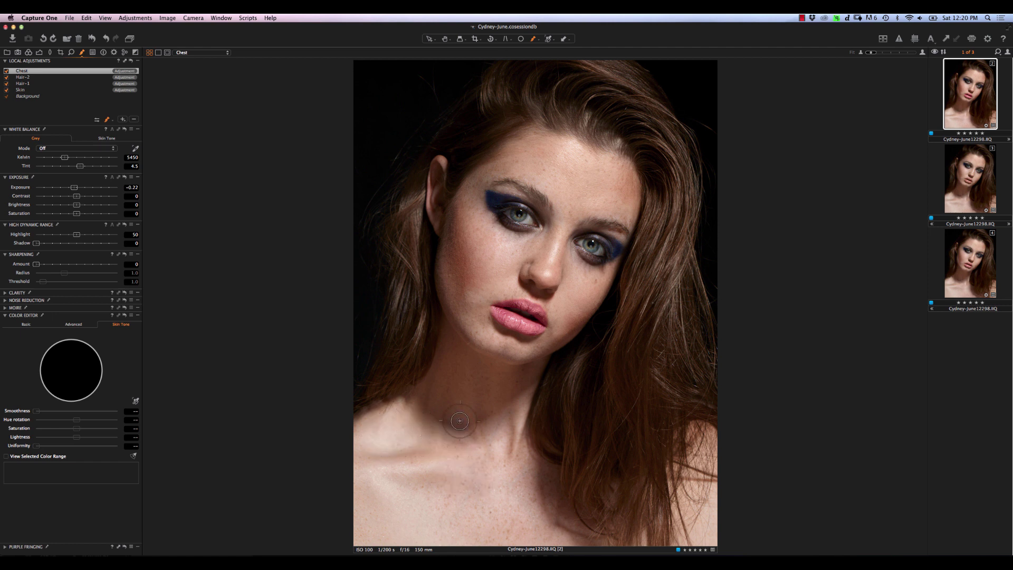
key("m")
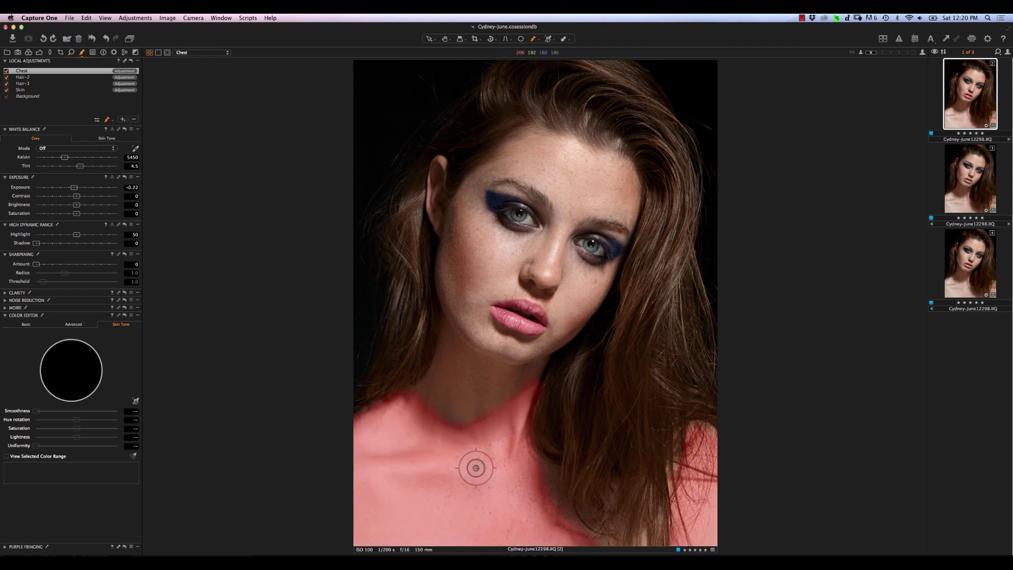
mouse_move(389, 425)
left_mouse_down()
mouse_move(373, 436)
mouse_move(402, 445)
left_mouse_up()
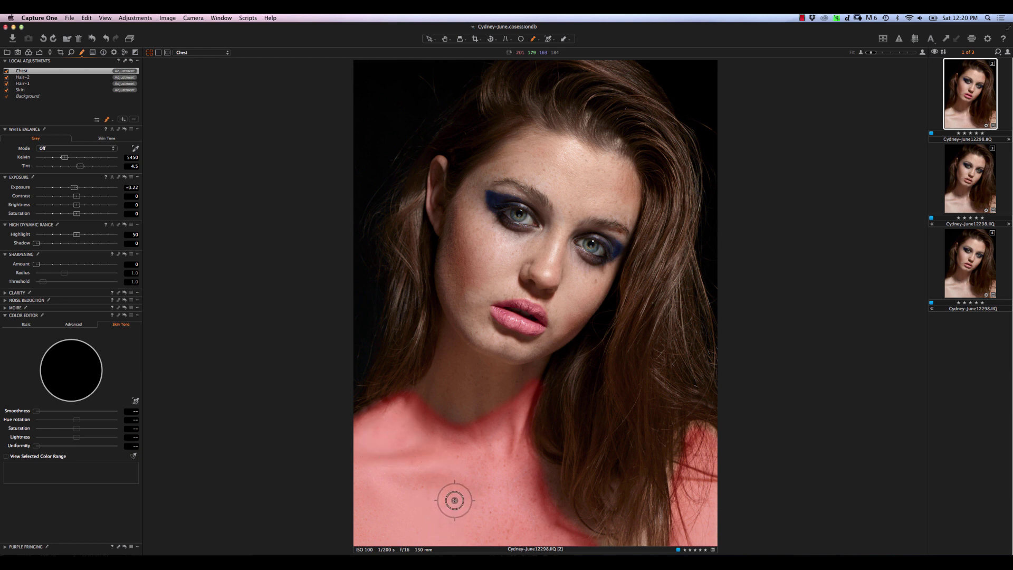
key("m")
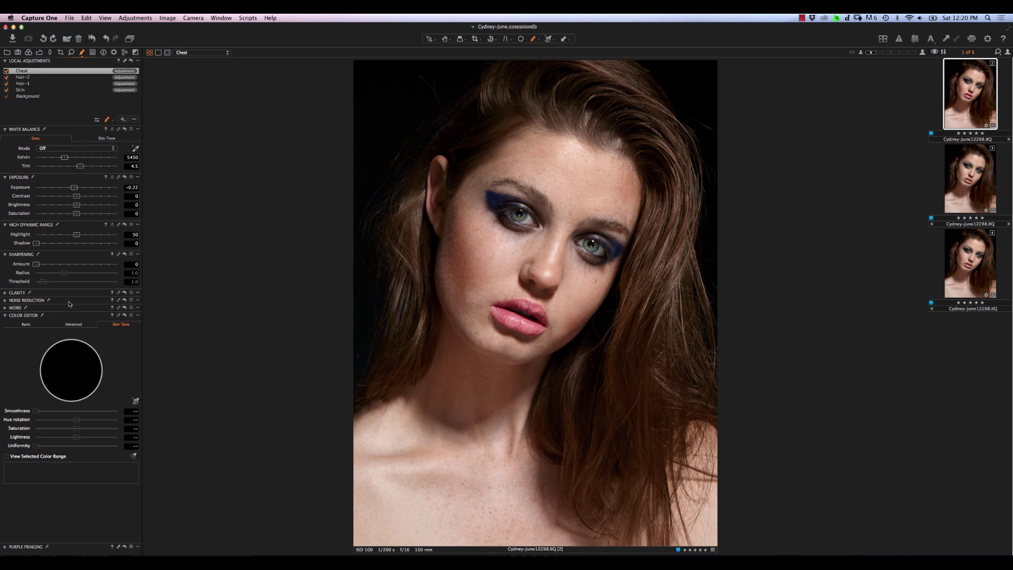
Sample the chest's skin tone in the Color Editor and set its uniformity to 0.4.
left_click(136, 400)
left_click(485, 500)
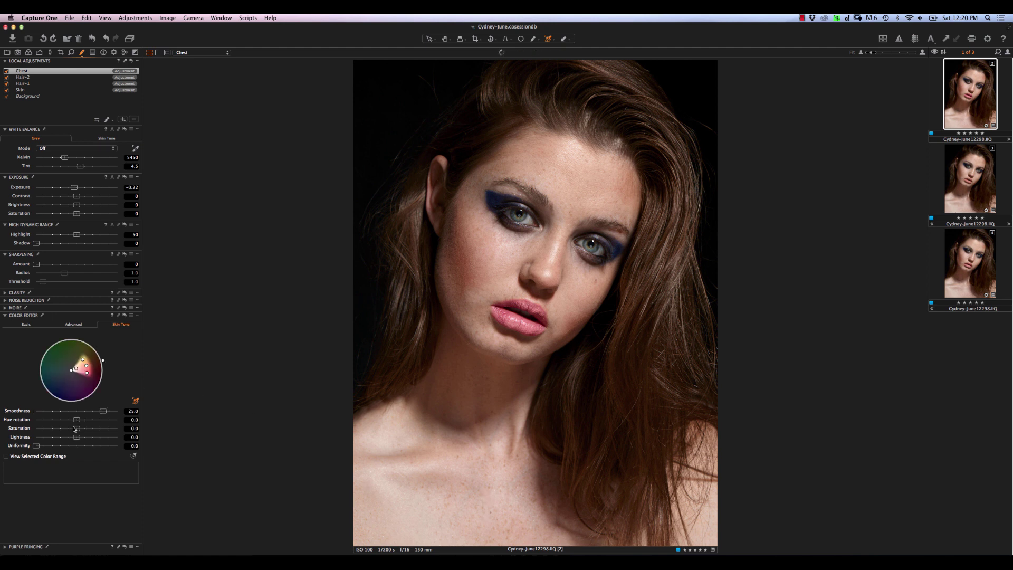
left_click_drag(36, 445, 69, 449)
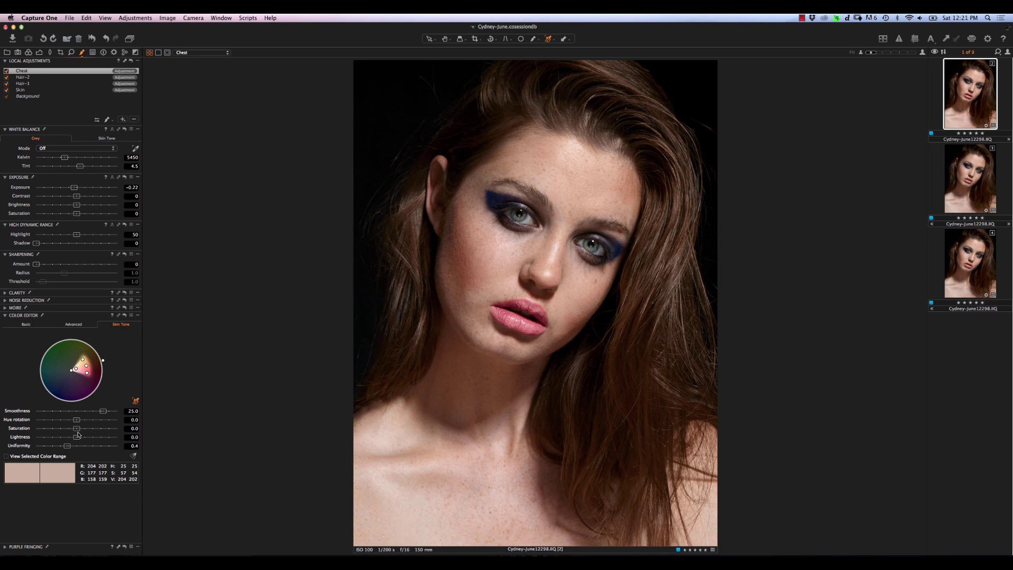
Set the chest skin tone's saturation to 9.9, hue rotation to 0.6, and lightness to -4.6, comparing with and without the color edit.
left_click_drag(78, 430, 83, 430)
mouse_move(78, 421)
left_mouse_down()
mouse_move(41, 425)
mouse_move(114, 425)
mouse_move(82, 423)
left_mouse_up()
left_click_drag(76, 438, 61, 440)
left_click(124, 316)
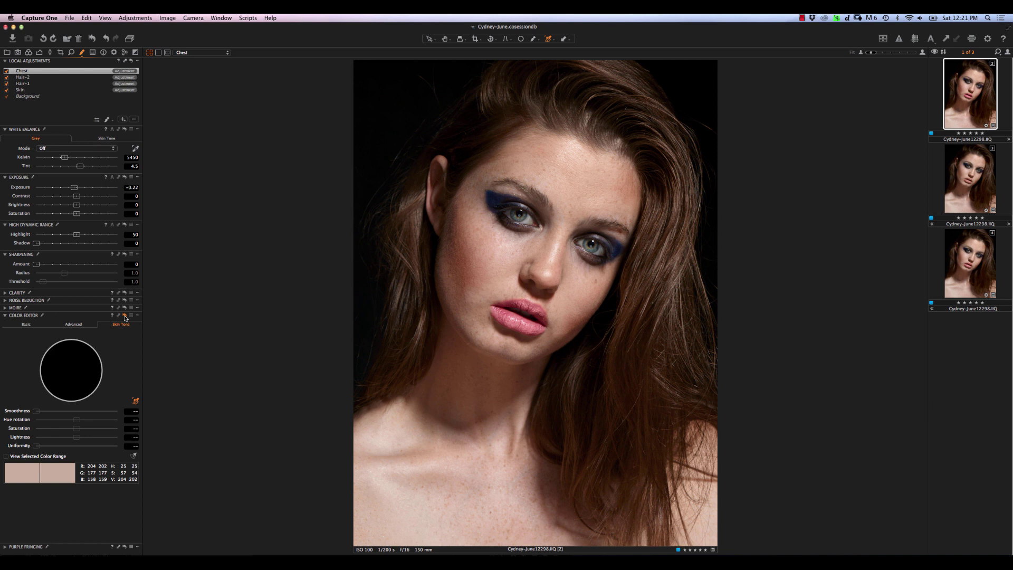
key("super+z")
left_click(124, 315)
key("super+z")
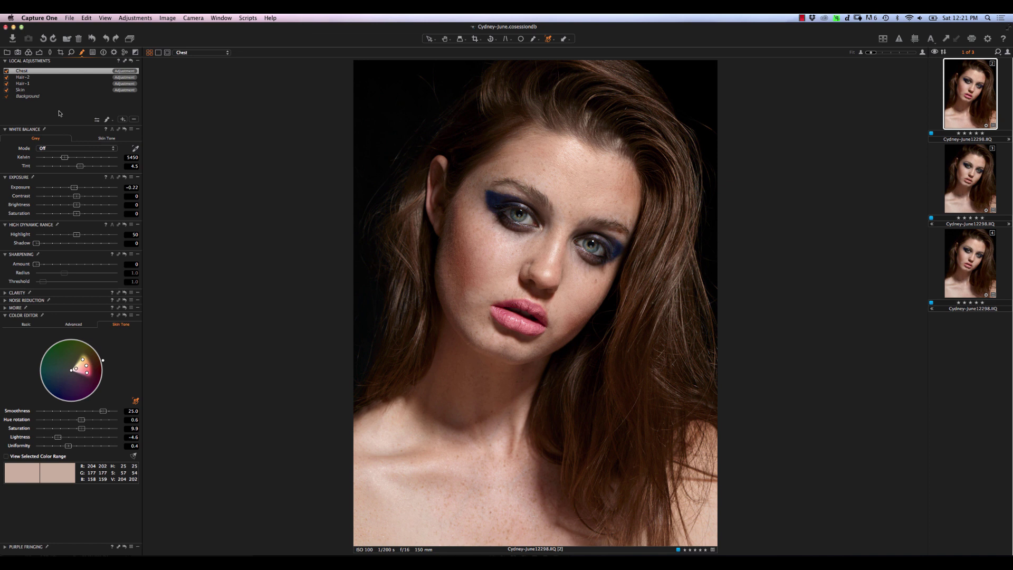
Select the Skin layer and fine-tune its skin tone saturation to match the chest.
left_click(31, 89)
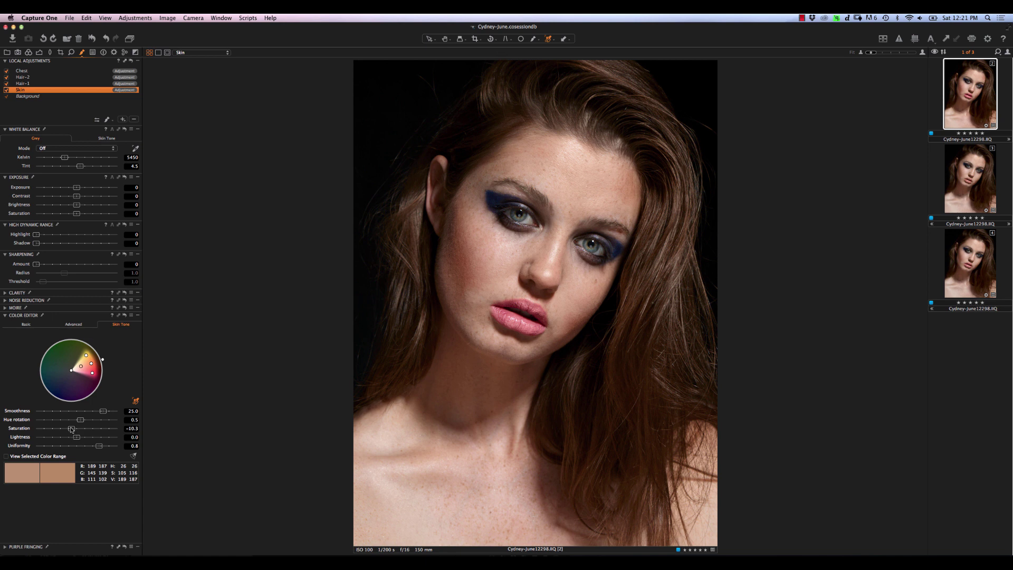
left_click_drag(72, 429, 73, 432)
Open the process recipes and output settings for exporting the portrait.
left_click(115, 53)
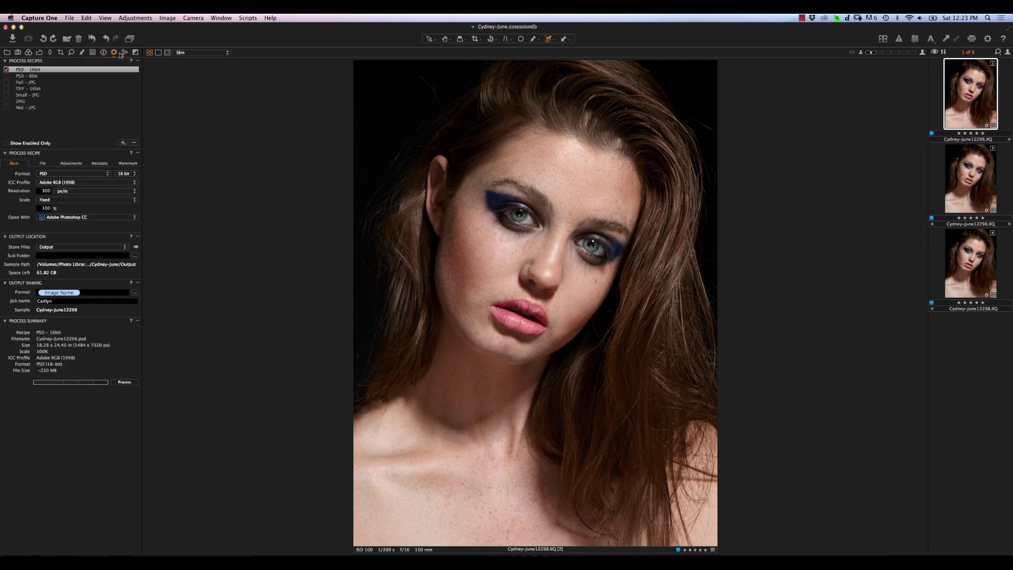